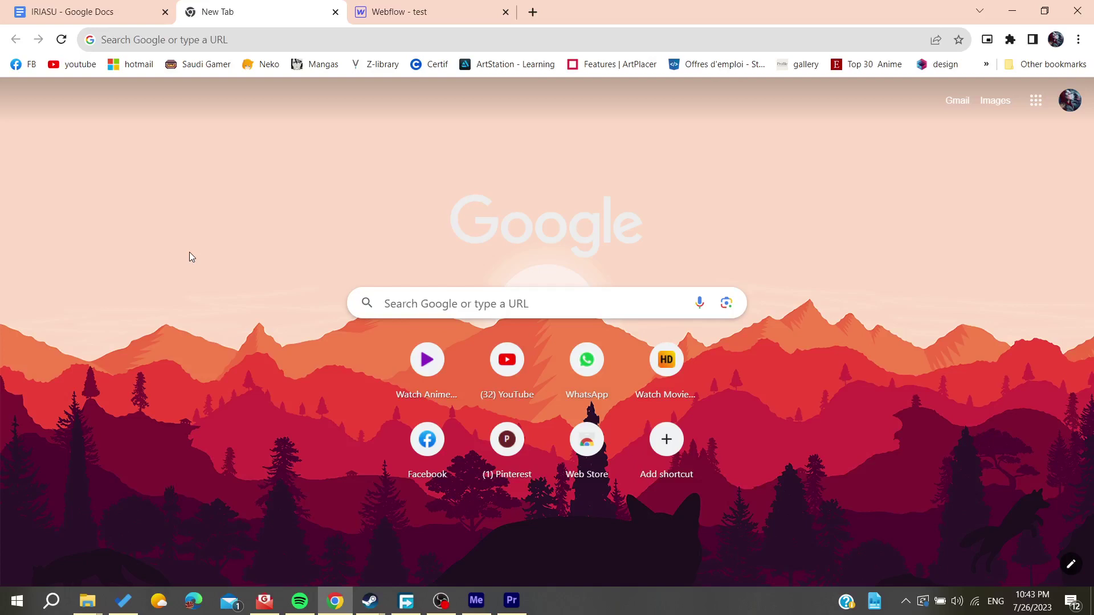
Go back to the Webflow dashboard and open the 'test' site in the Designer.
left_click(415, 12)
left_click(12, 67)
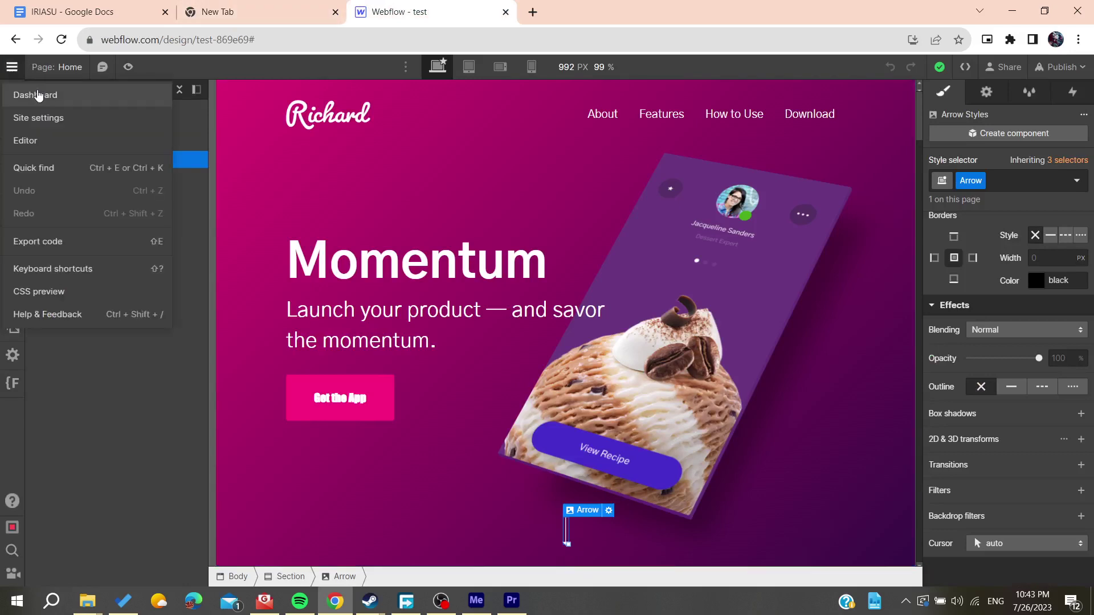
left_click(37, 97)
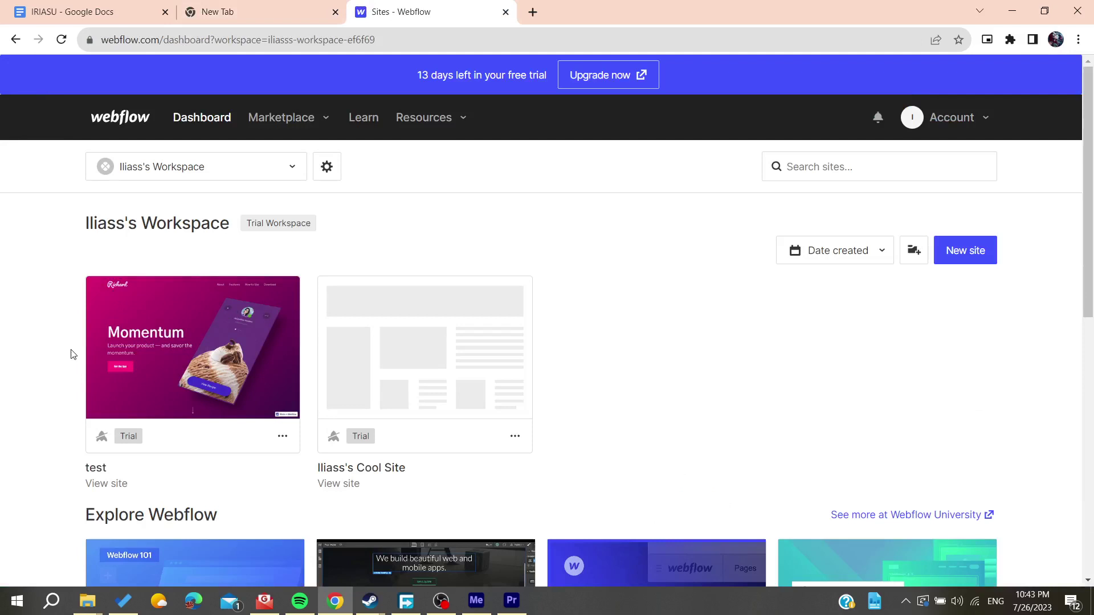
left_click(168, 349)
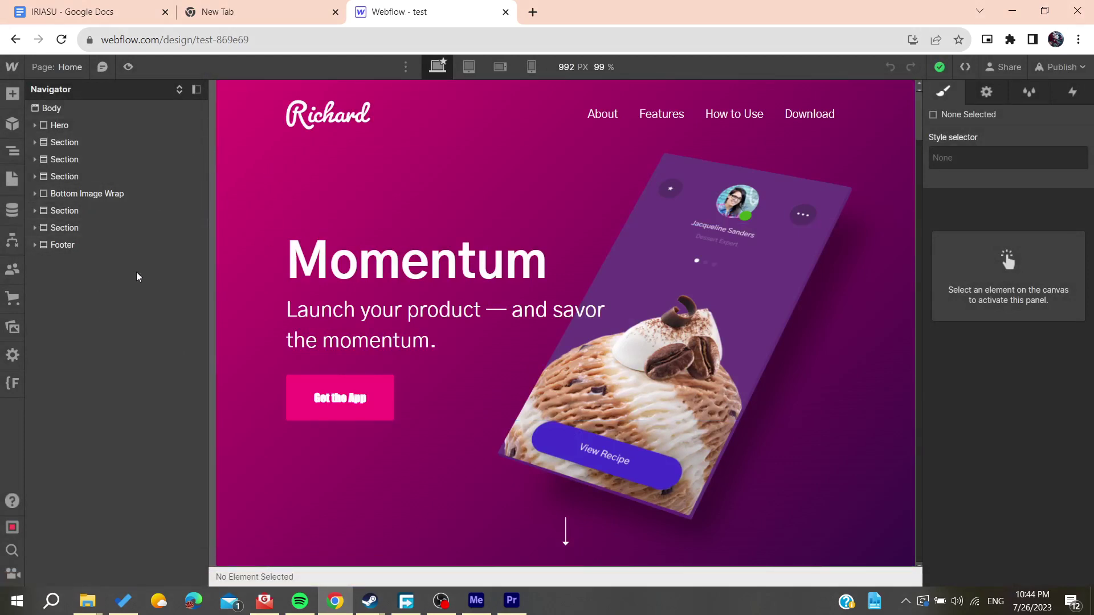
Add an empty Section below the Footer with a Div Block inside it, selected in the Navigator.
left_click(14, 95)
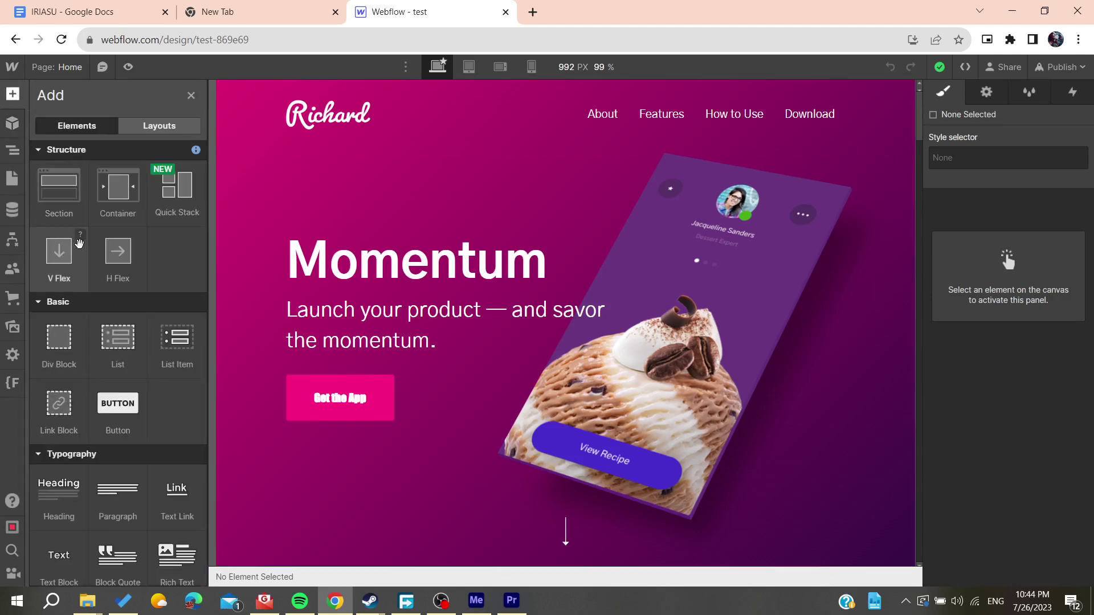
left_click(69, 206)
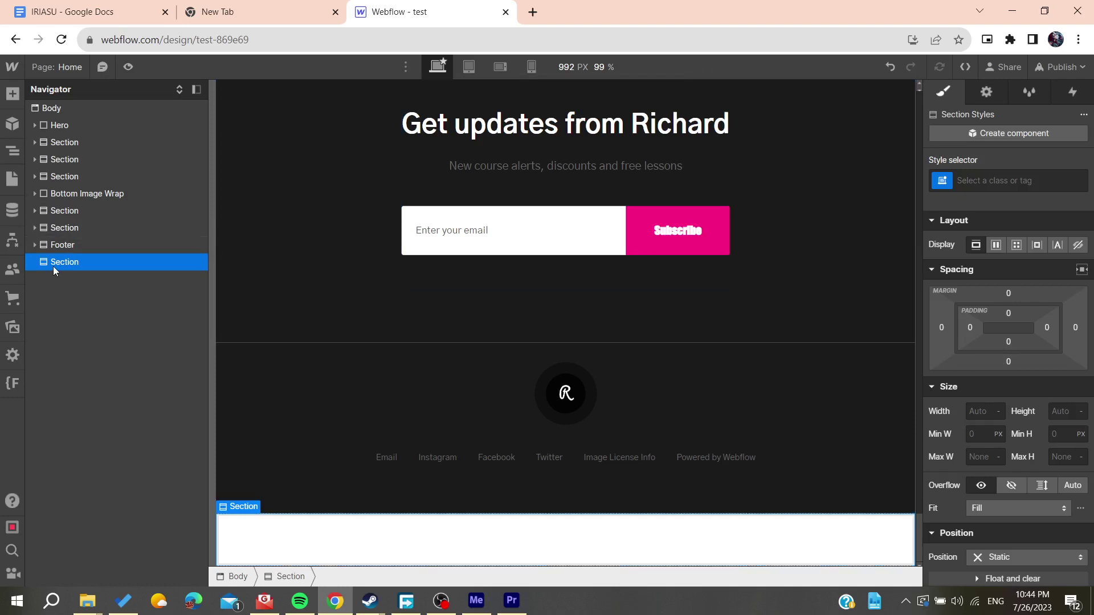
left_click(12, 94)
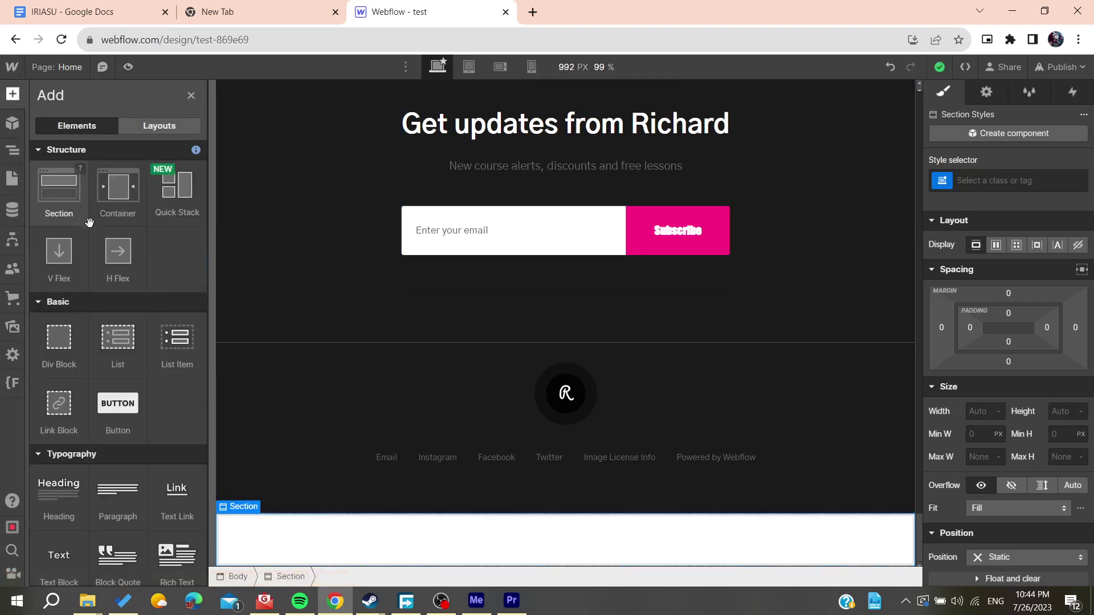
left_click(52, 342)
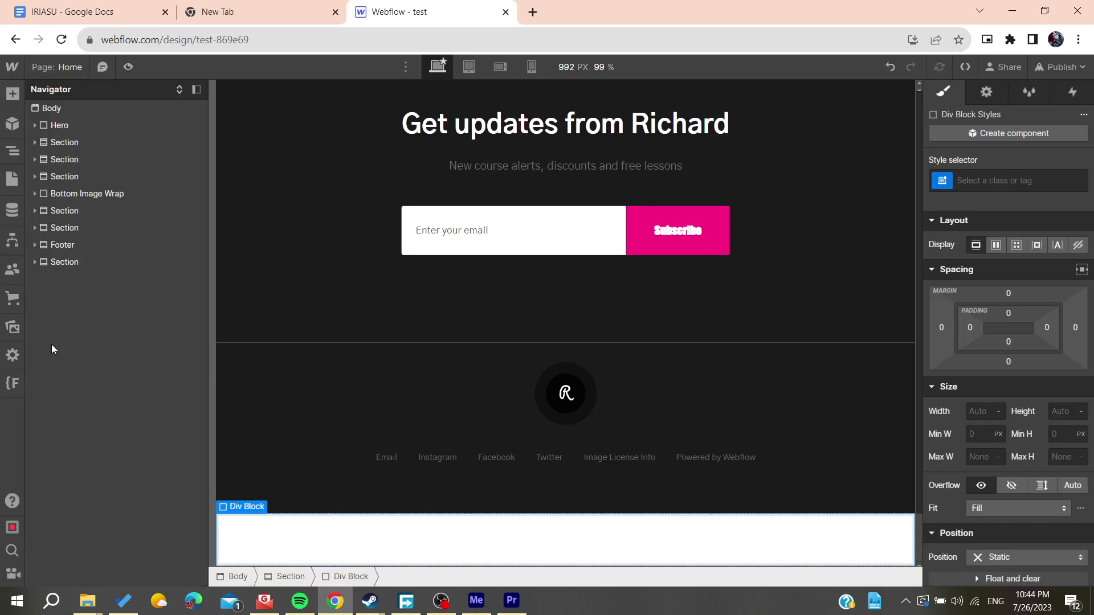
left_click(35, 263)
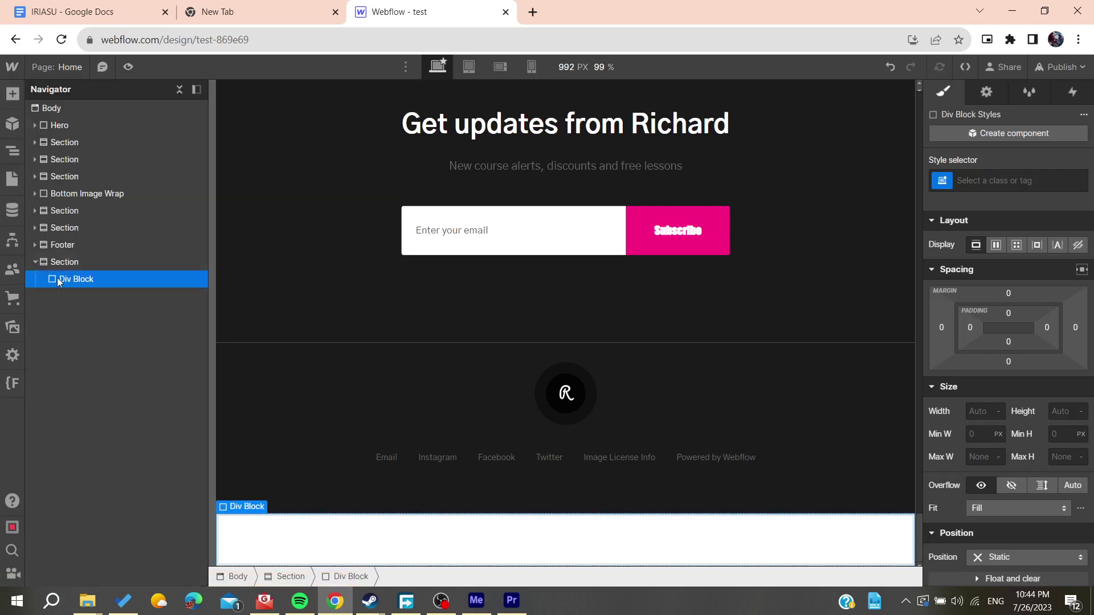
Create the class 'image-container' and apply it to the new div block.
left_click(1001, 184)
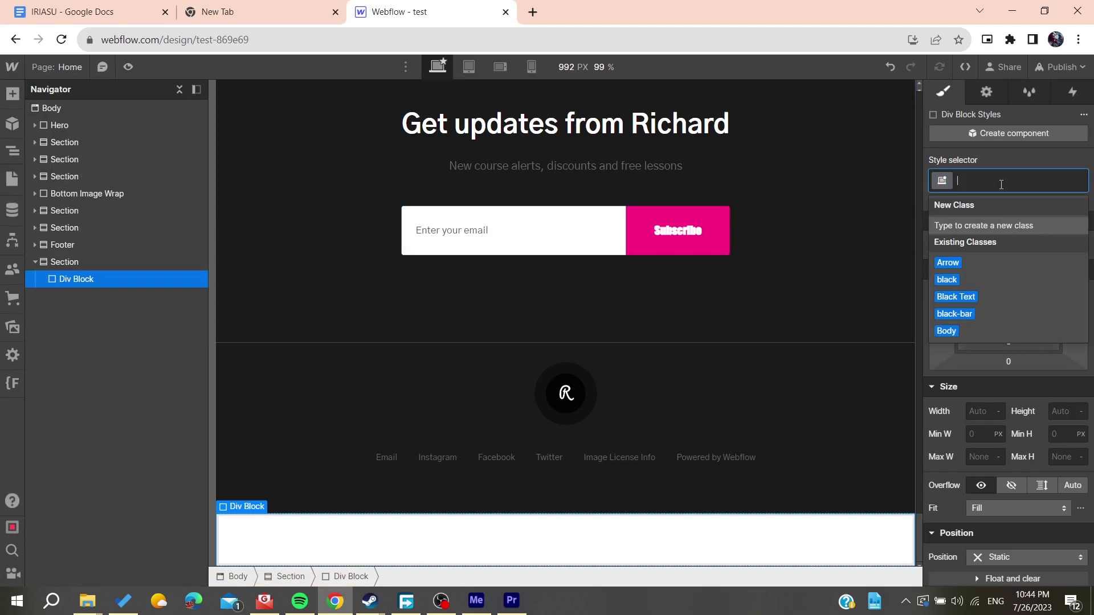
type("image-")
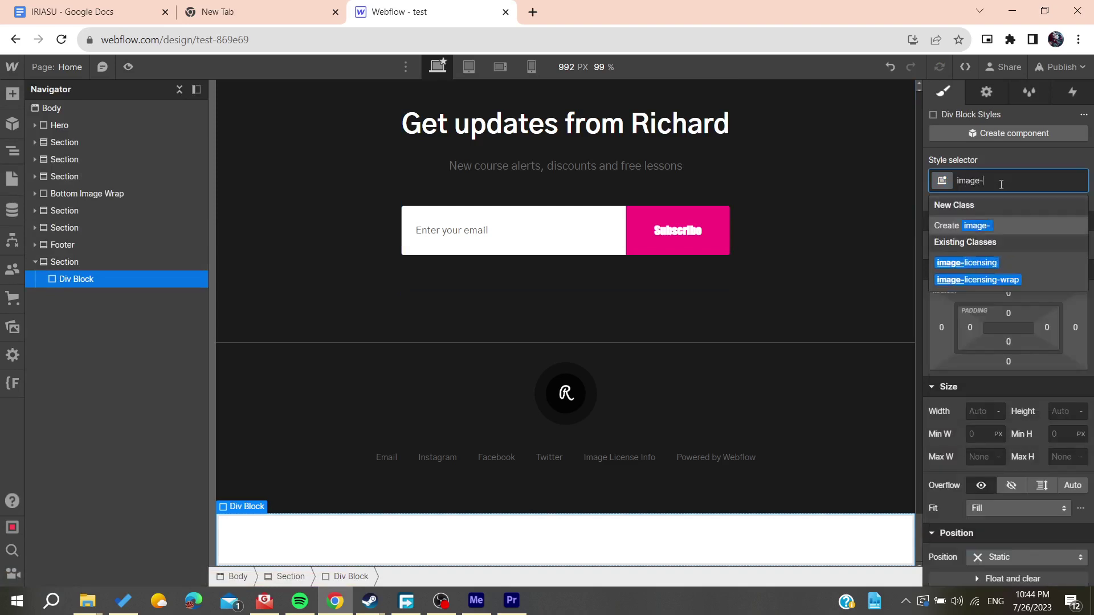
type("container")
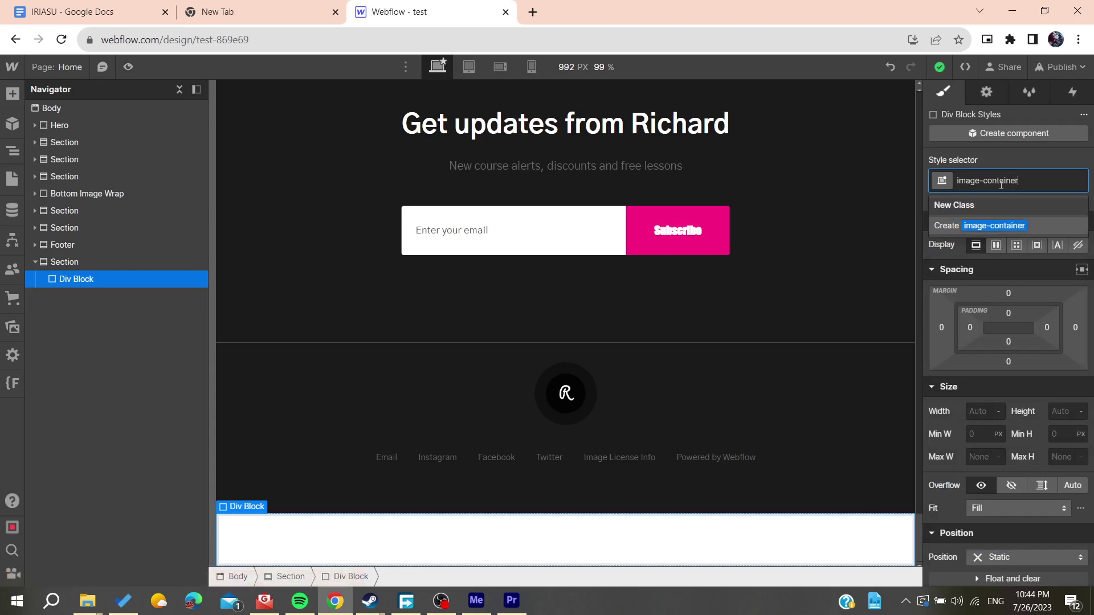
key("Return")
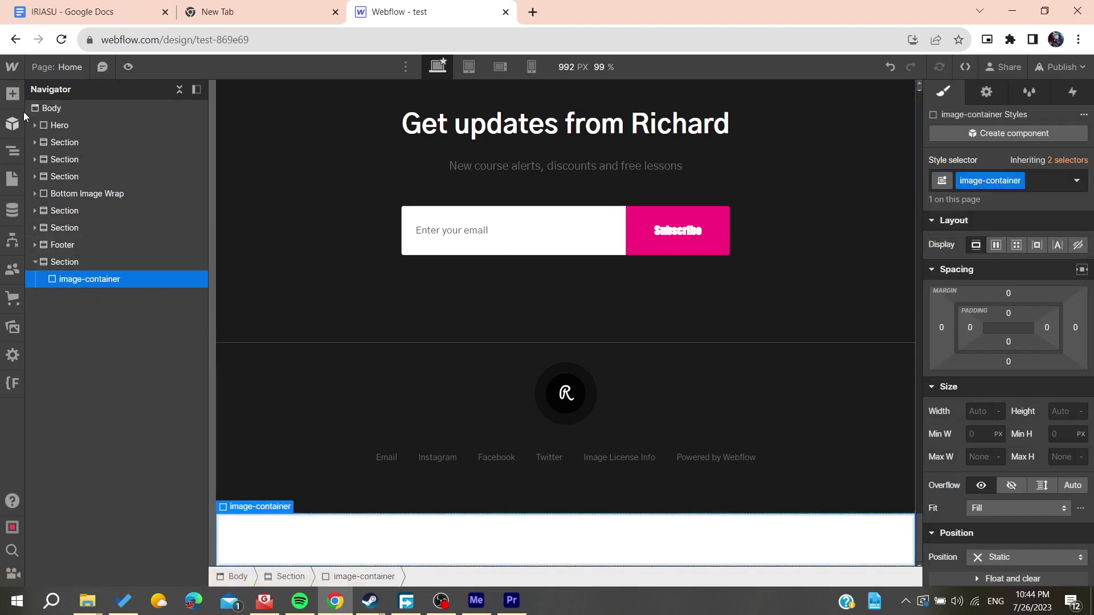
Add a Text Block inside image-container, then reselect image-container and bring up the Media elements.
left_click(21, 96)
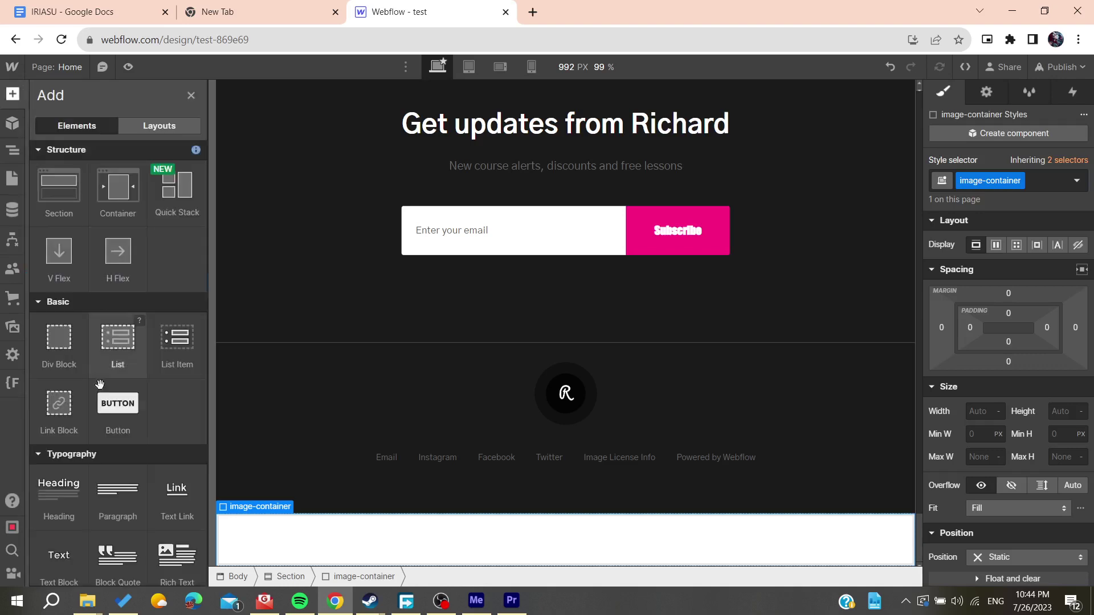
scroll(57, 456, "down", 1)
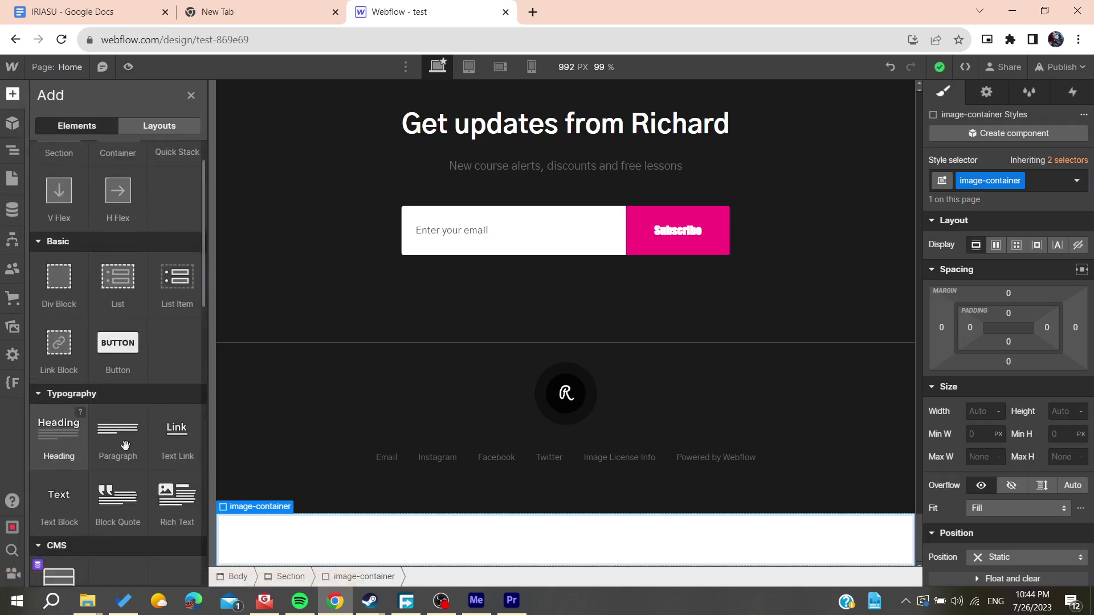
left_click(55, 495)
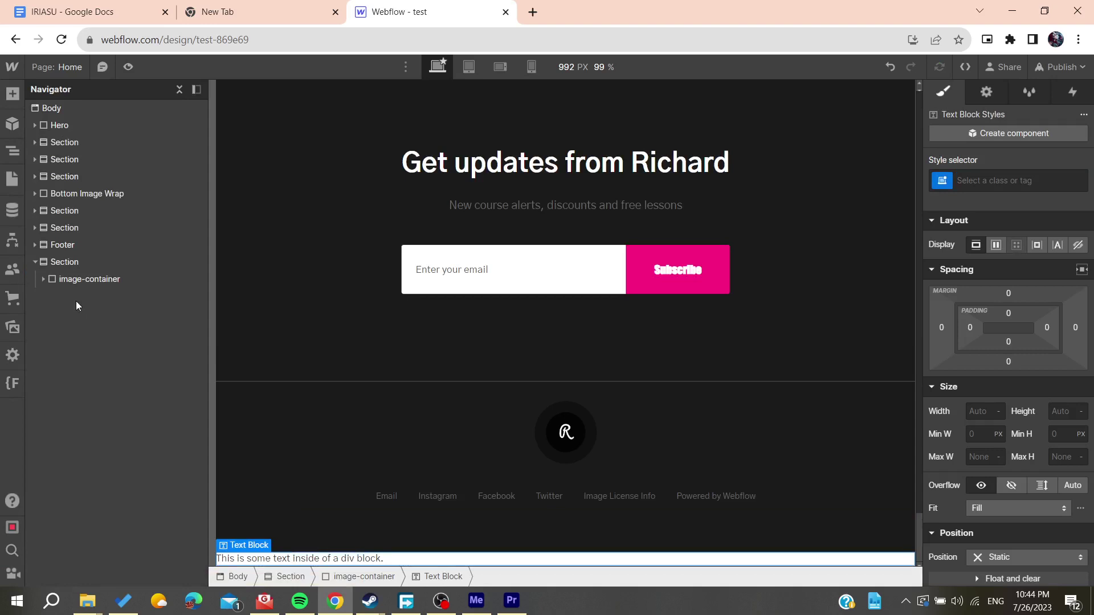
left_click(59, 283)
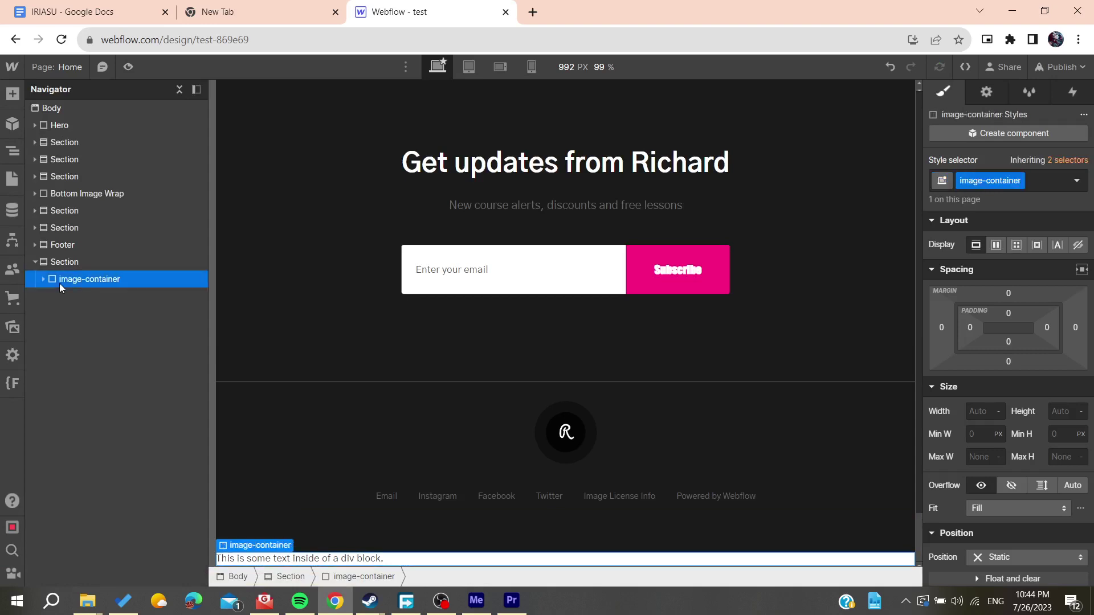
left_click(17, 100)
scroll(120, 324, "down", 3)
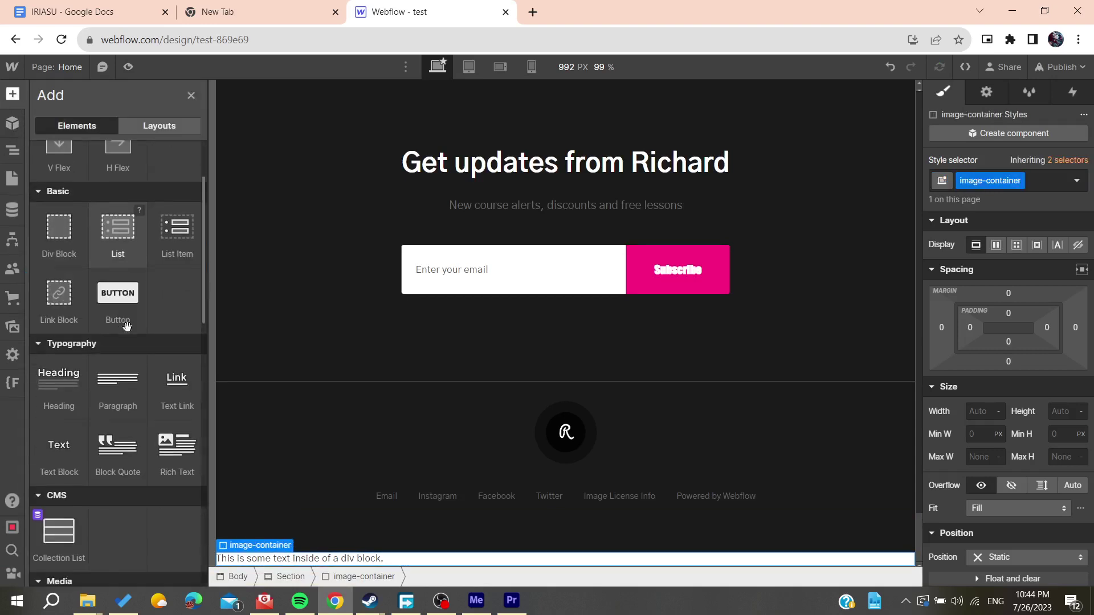
scroll(127, 326, "down", 3)
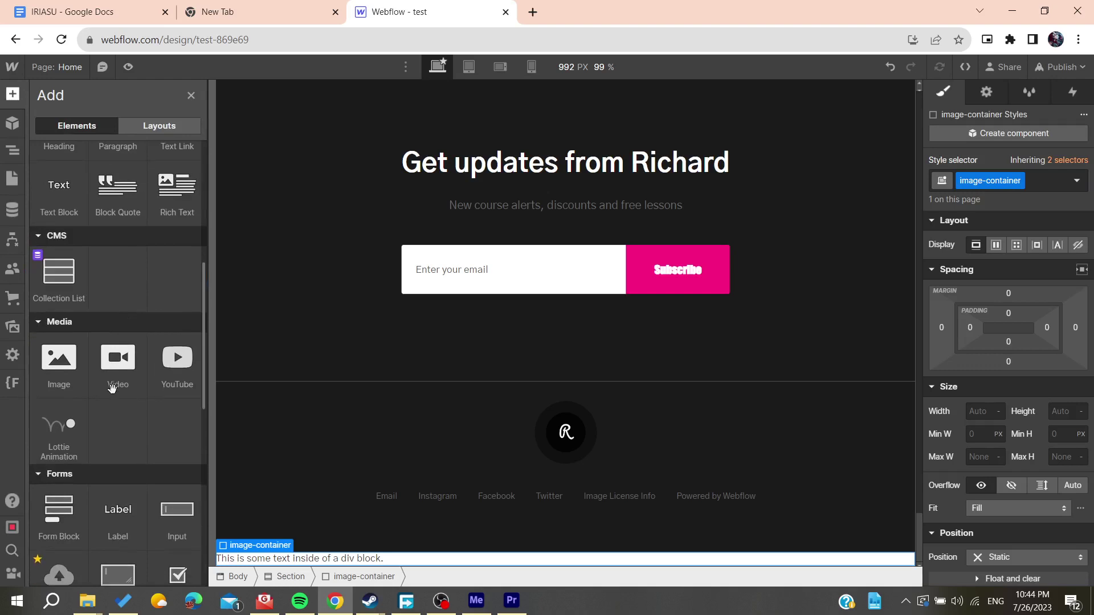
Add an Image inside image-container showing the burger photo img-003.jpg from the site's assets.
left_click(55, 375)
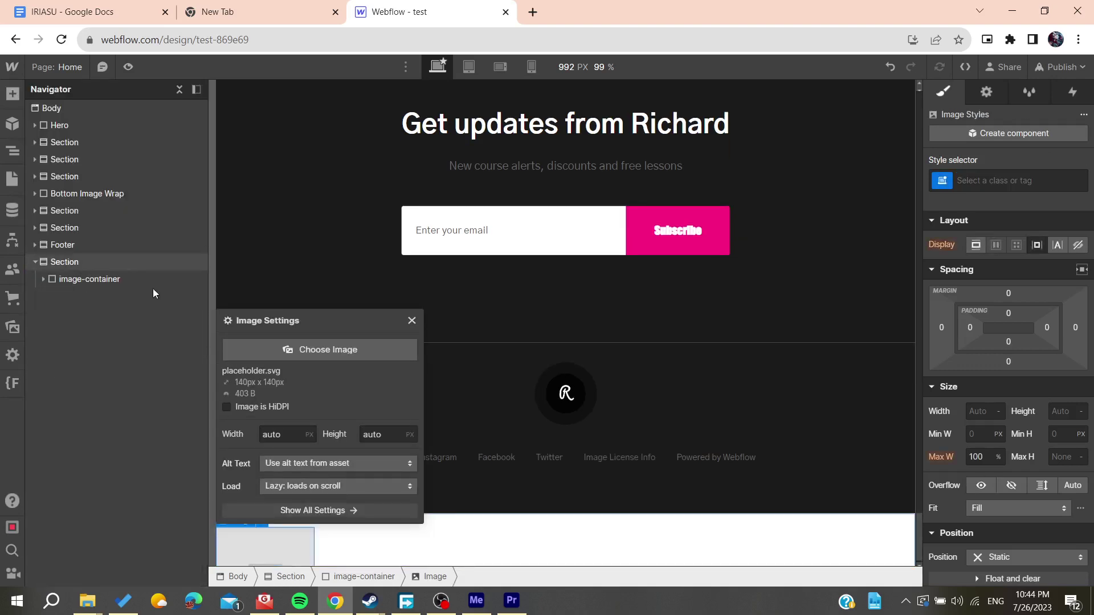
left_click(311, 356)
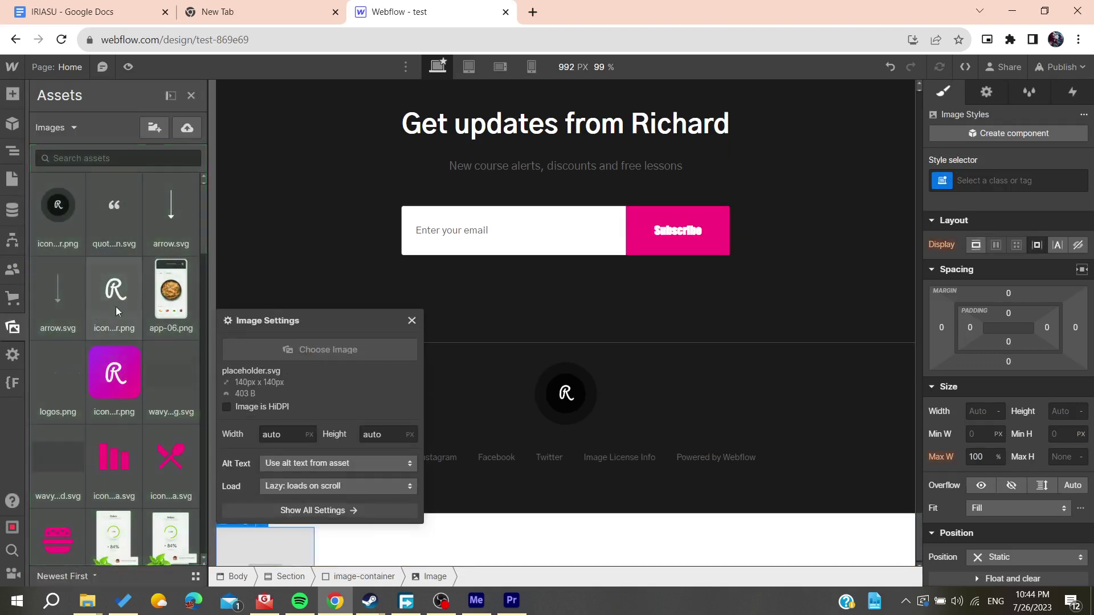
scroll(86, 365, "down", 7)
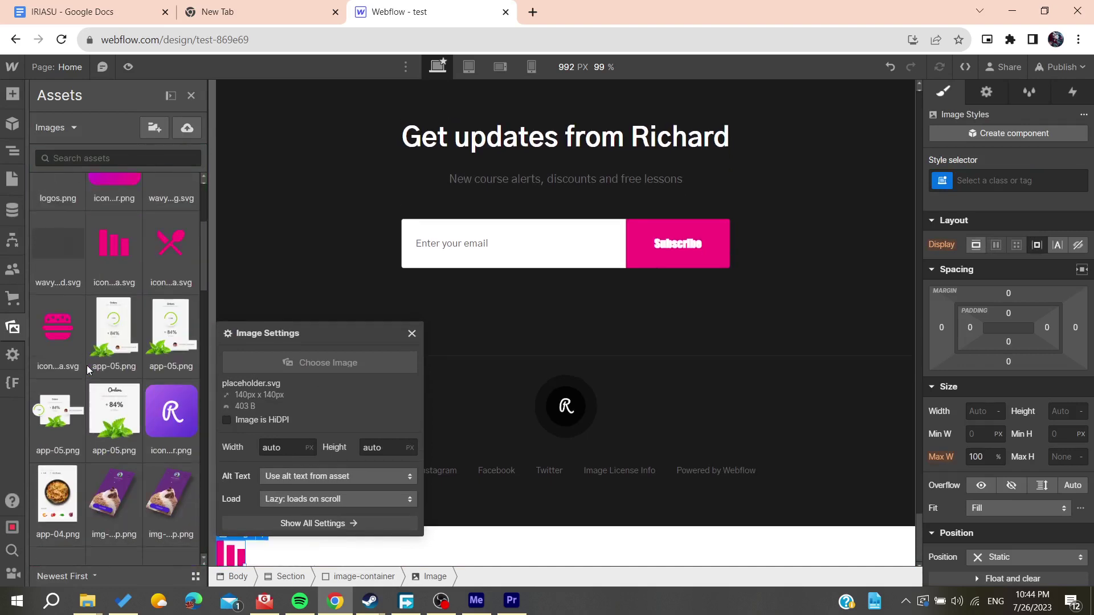
scroll(86, 365, "down", 3)
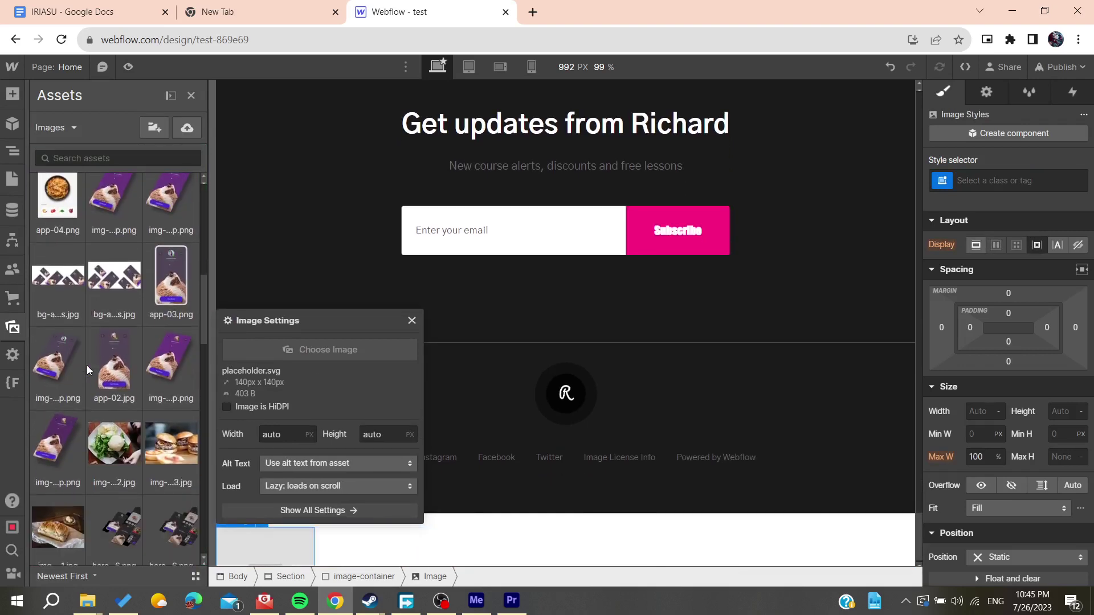
left_click(169, 443)
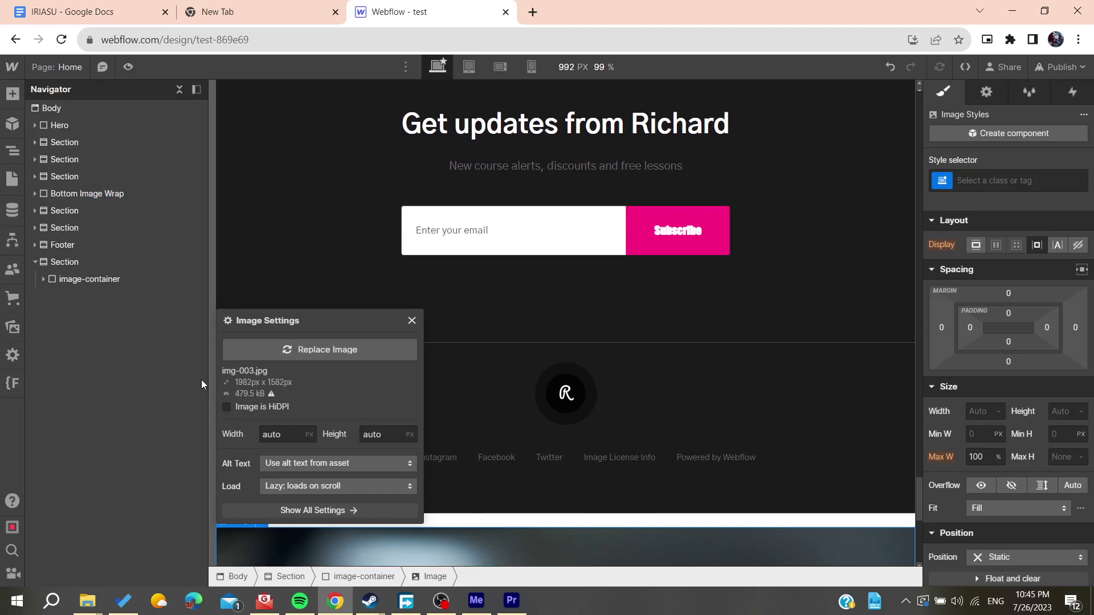
left_click(41, 279)
Close Image Settings, select the Text Block, then scroll down and select the burger image.
left_click(411, 321)
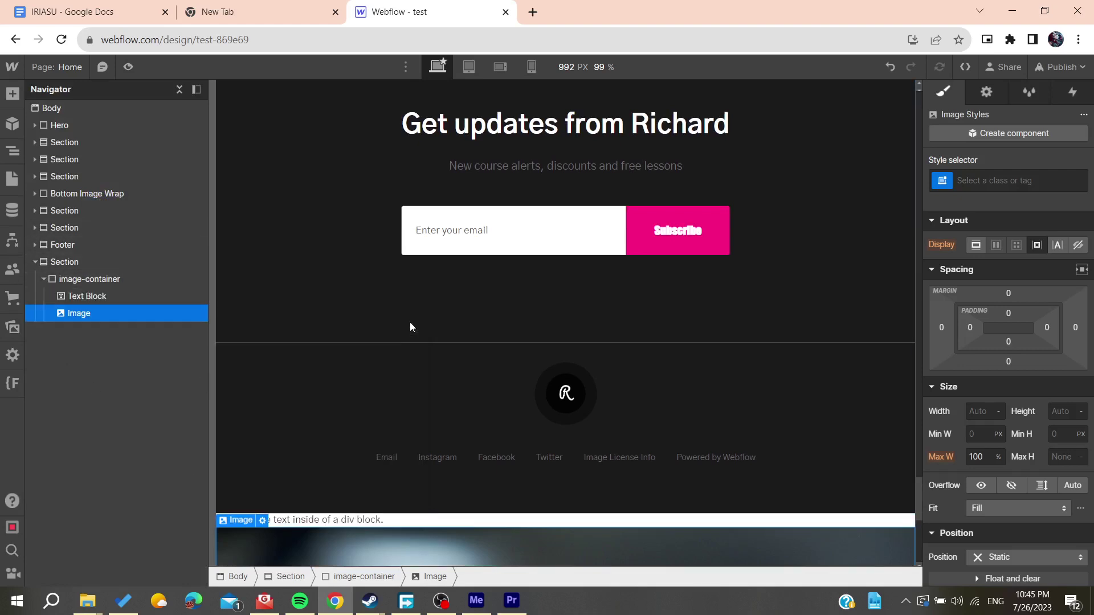
left_click(123, 302)
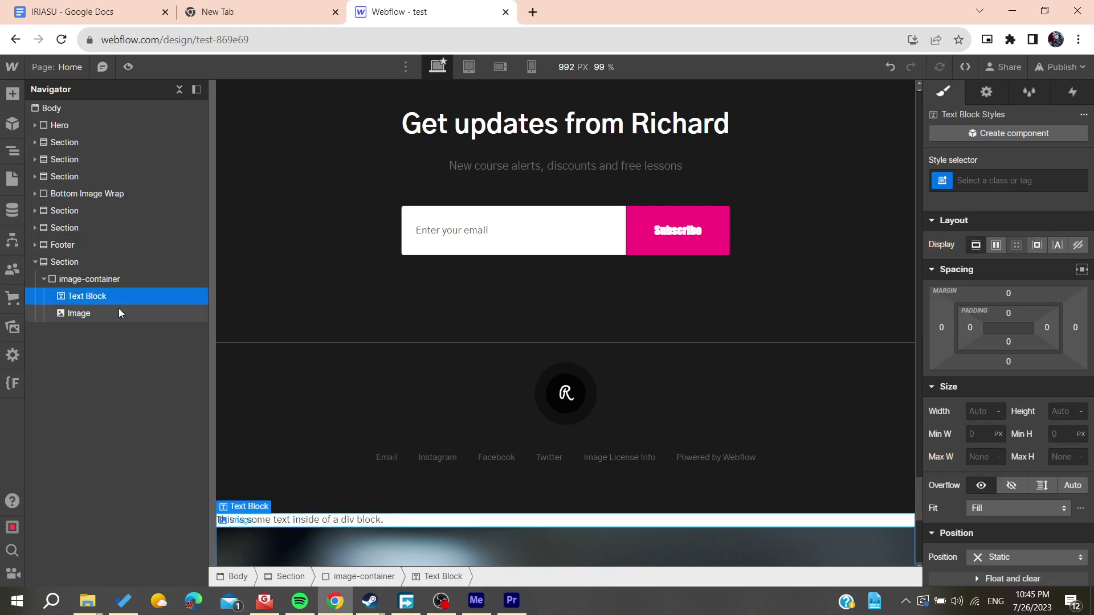
left_click(119, 318)
left_click(122, 302)
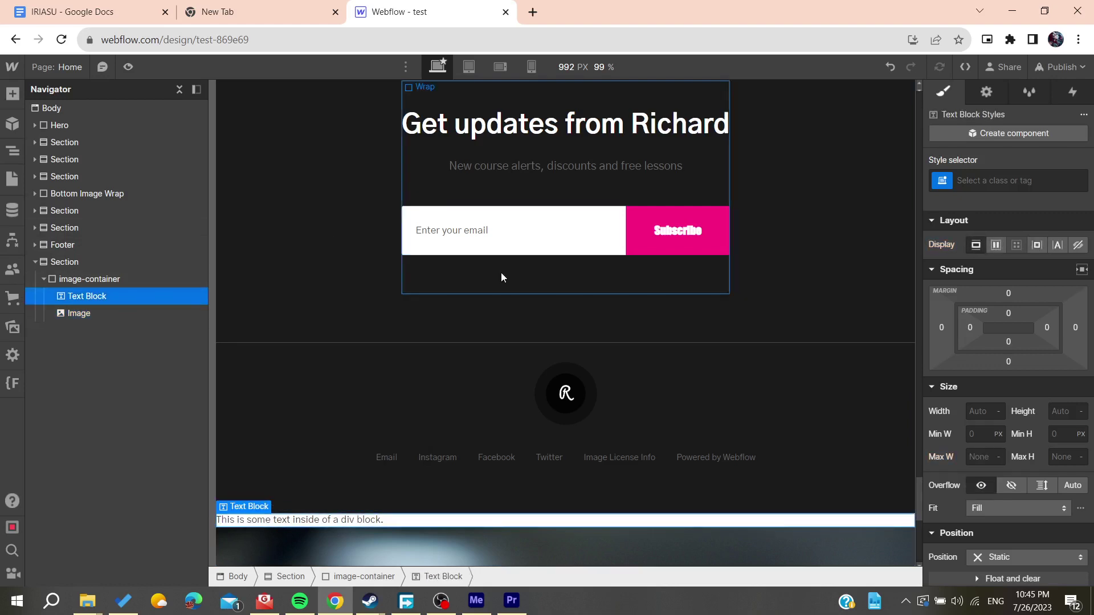
scroll(974, 219, "down", 2)
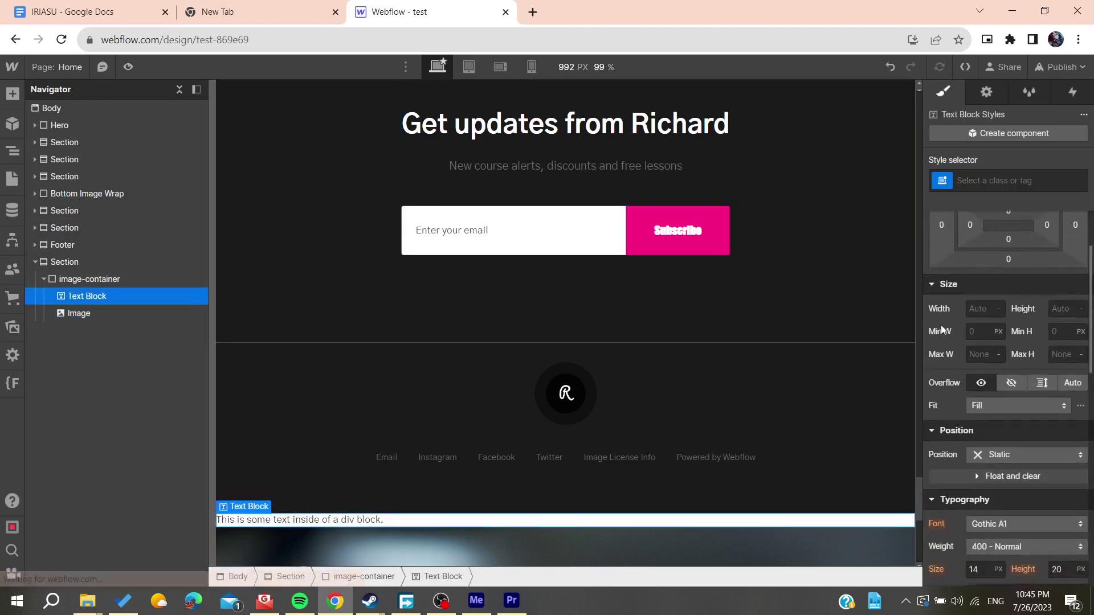
scroll(730, 367, "down", 1)
scroll(320, 363, "down", 6)
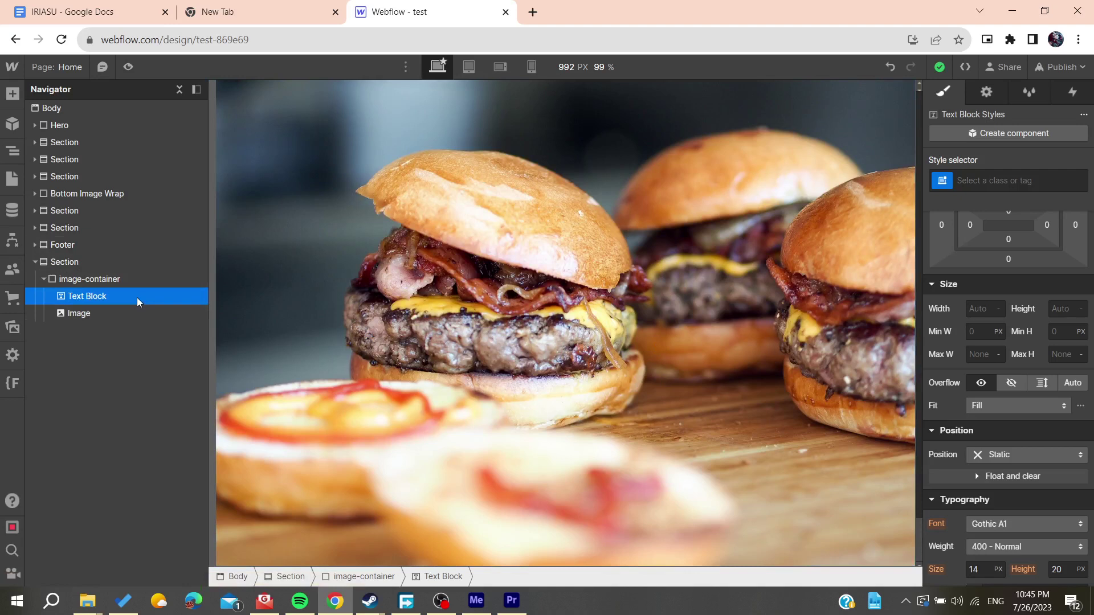
left_click(175, 313)
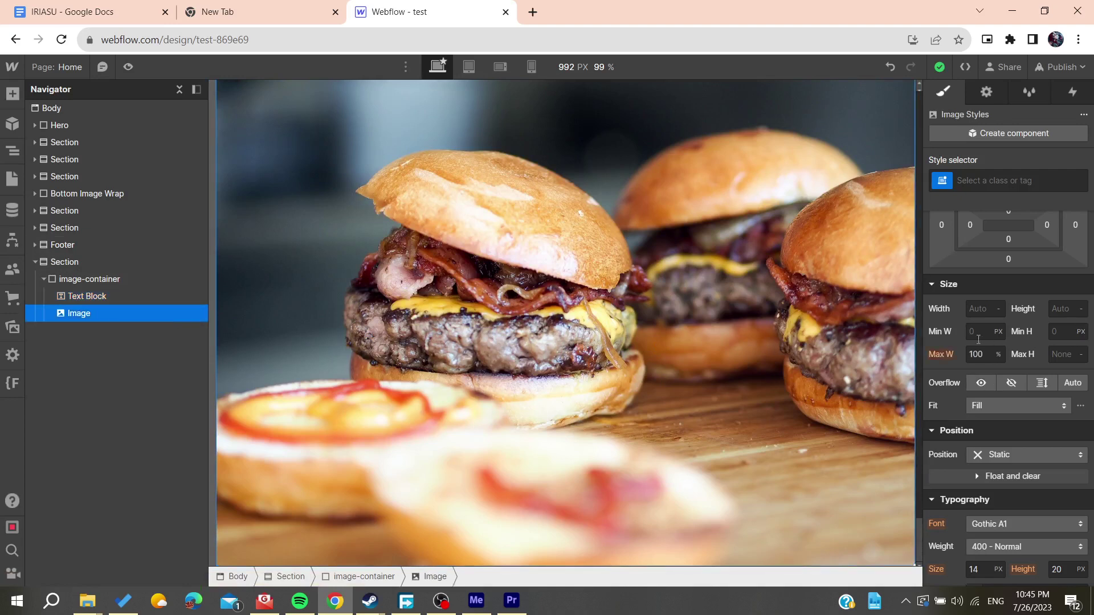
Set the burger image's width to 200 REM.
left_click(997, 311)
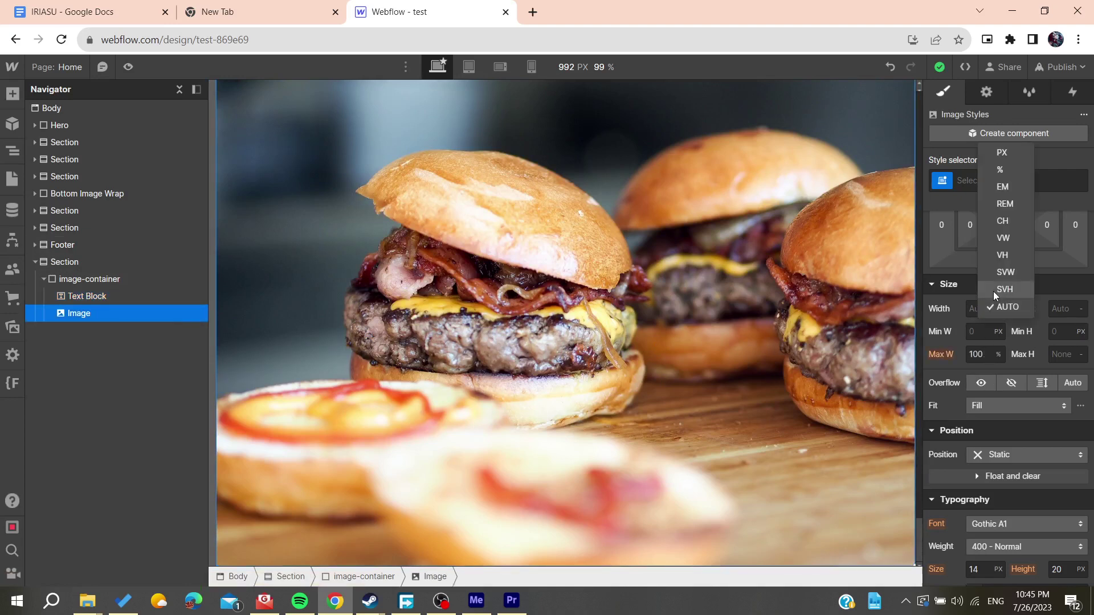
left_click(996, 206)
left_click(980, 306)
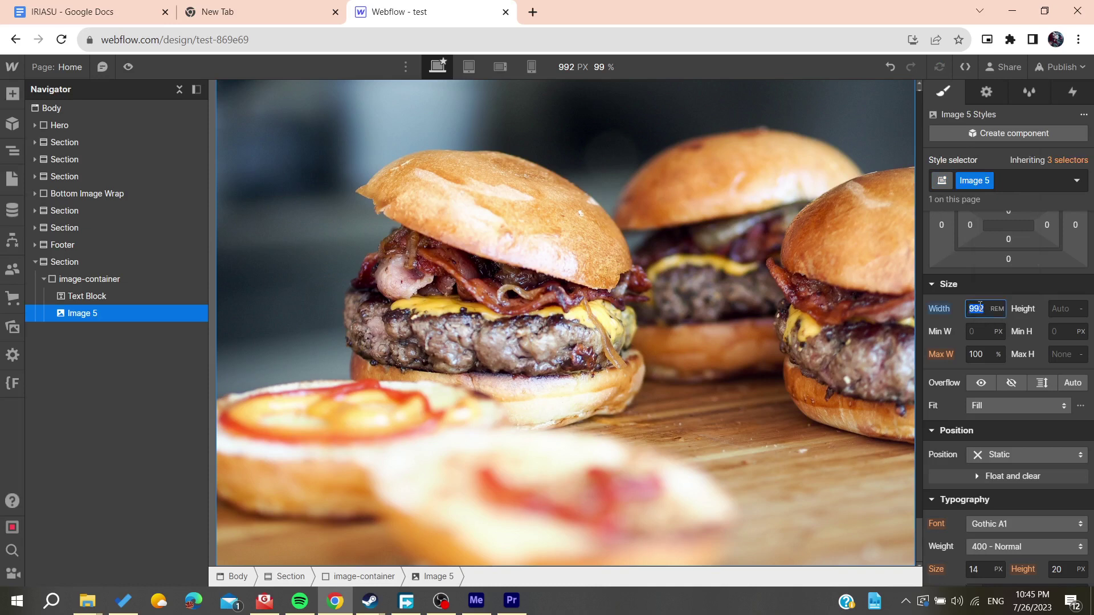
type("200")
key("Return")
Change the image width to 50%, replacing the 200 REM value.
left_click(997, 309)
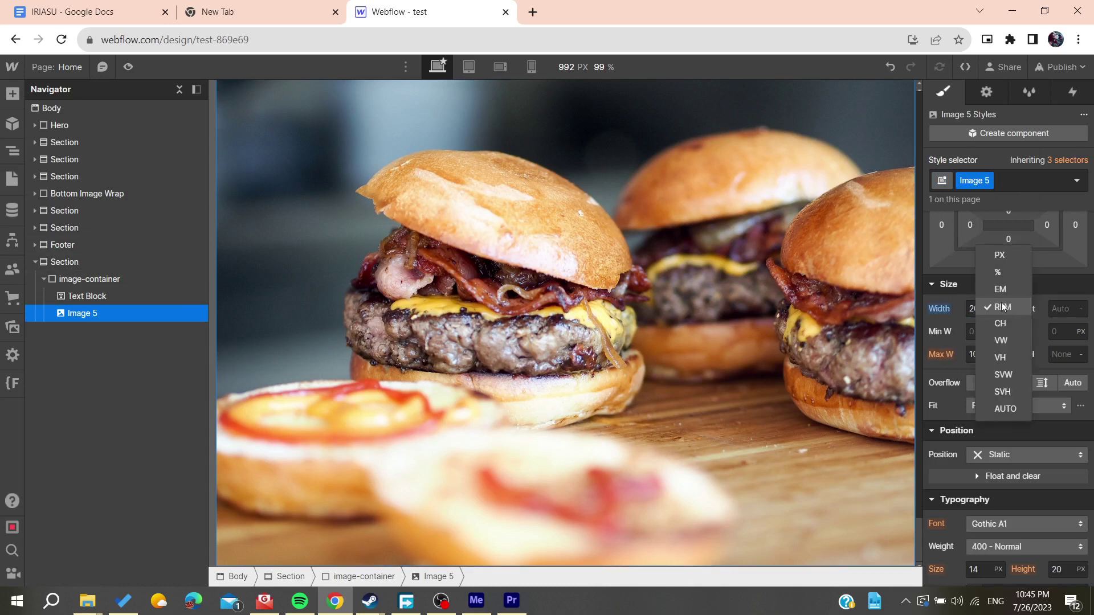
left_click(996, 272)
type("50")
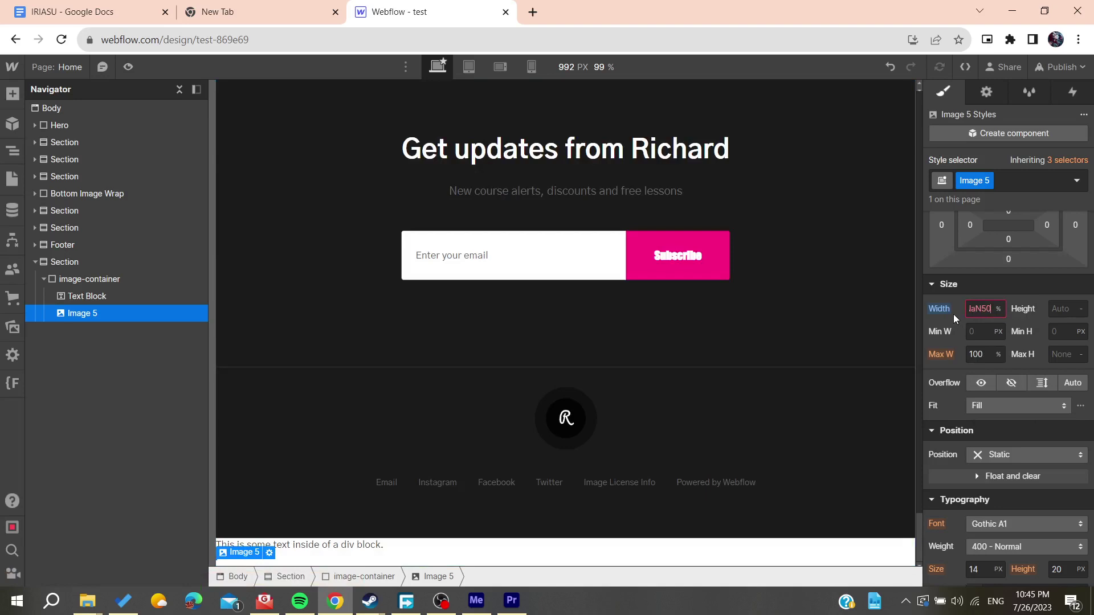
double_click(973, 306)
type("50")
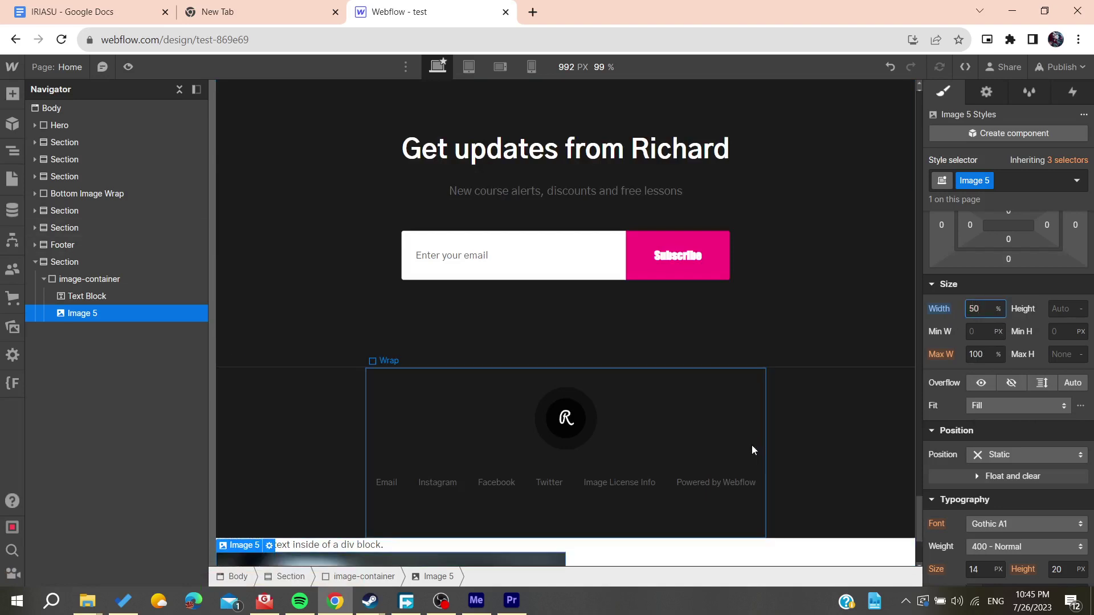
left_click(751, 451)
left_click(364, 413)
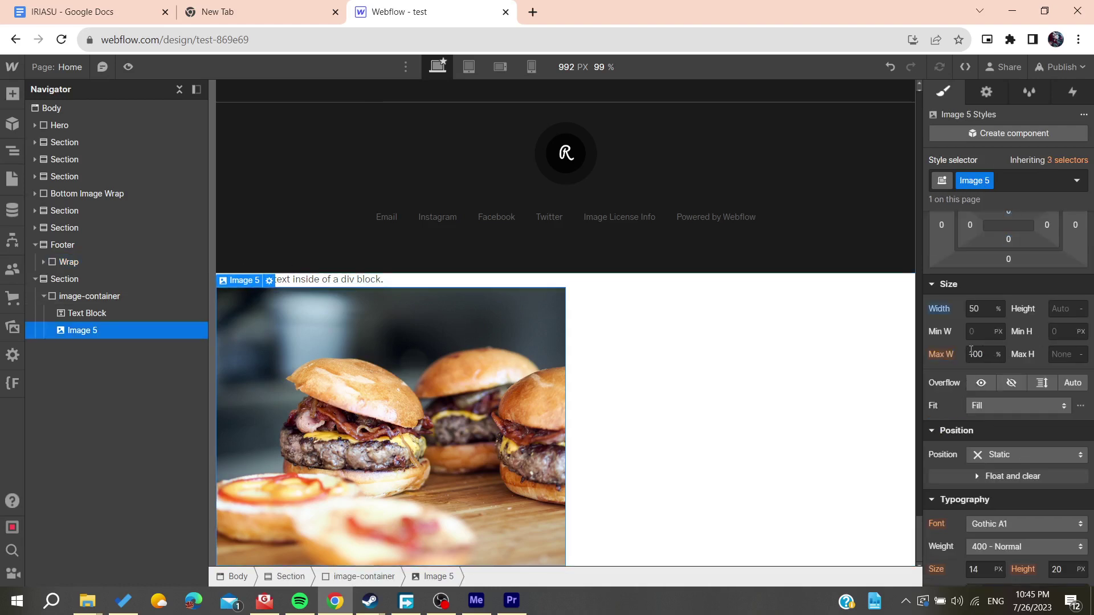
Replace the text block's placeholder sentence with 'hello im text block'.
left_click(86, 313)
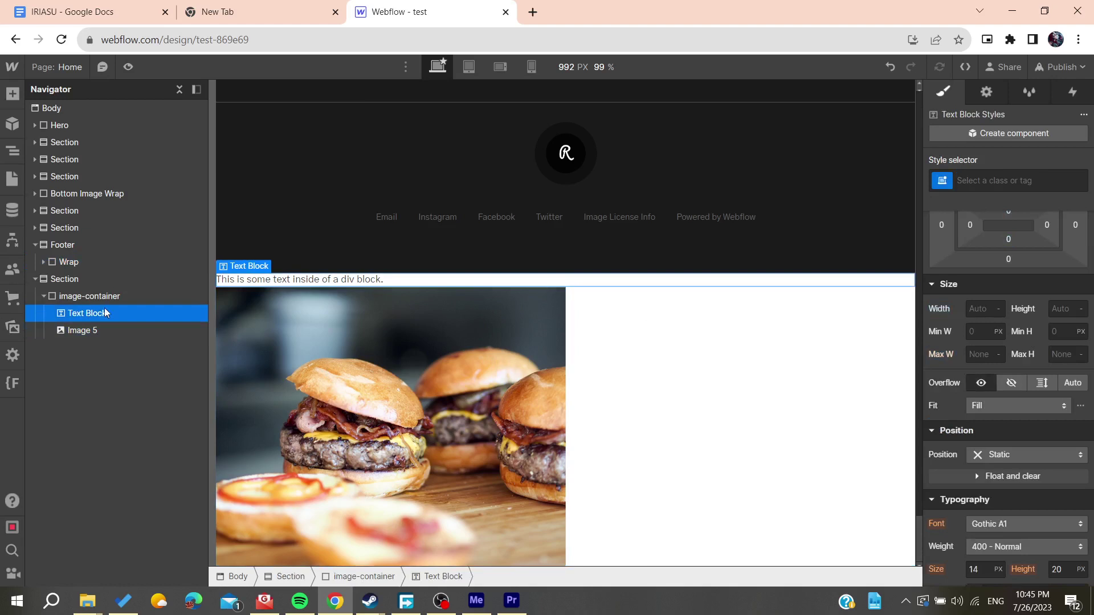
double_click(230, 280)
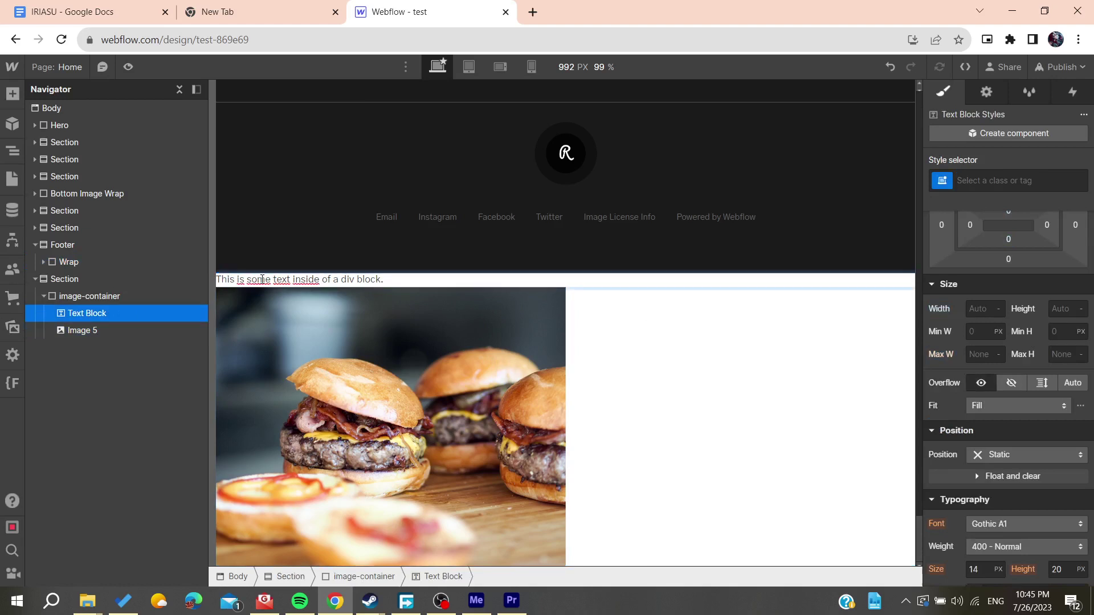
key("ctrl+a")
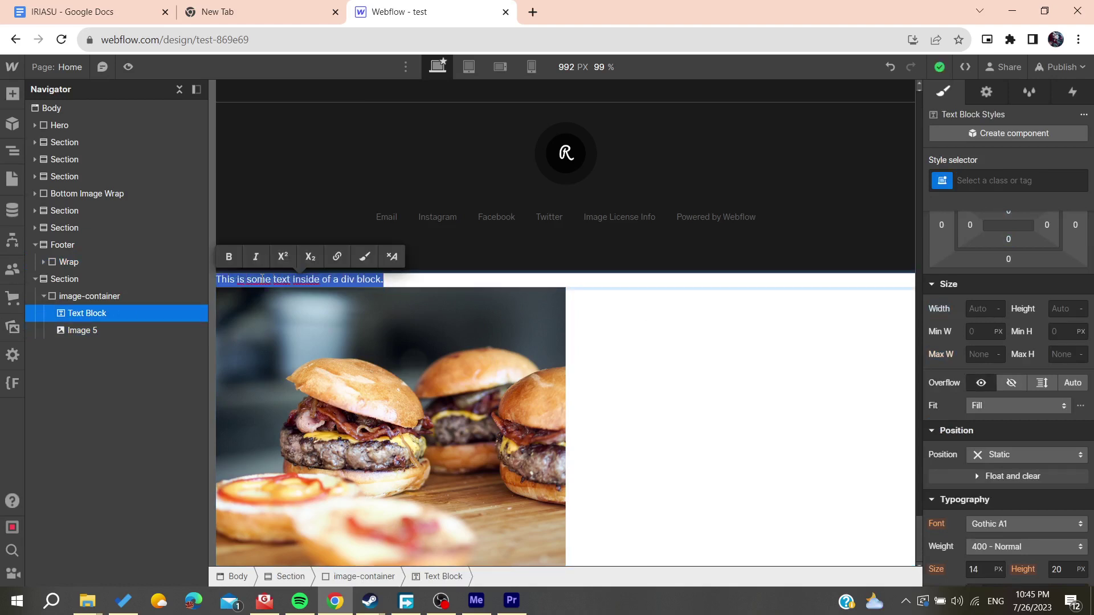
type("hello i")
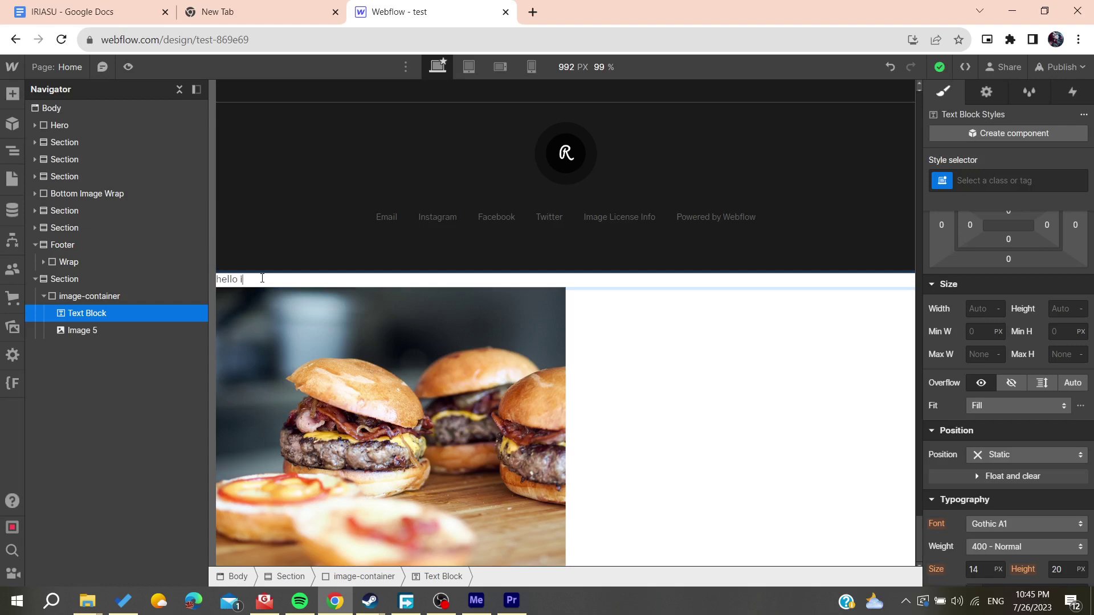
type("m text block")
key("Escape")
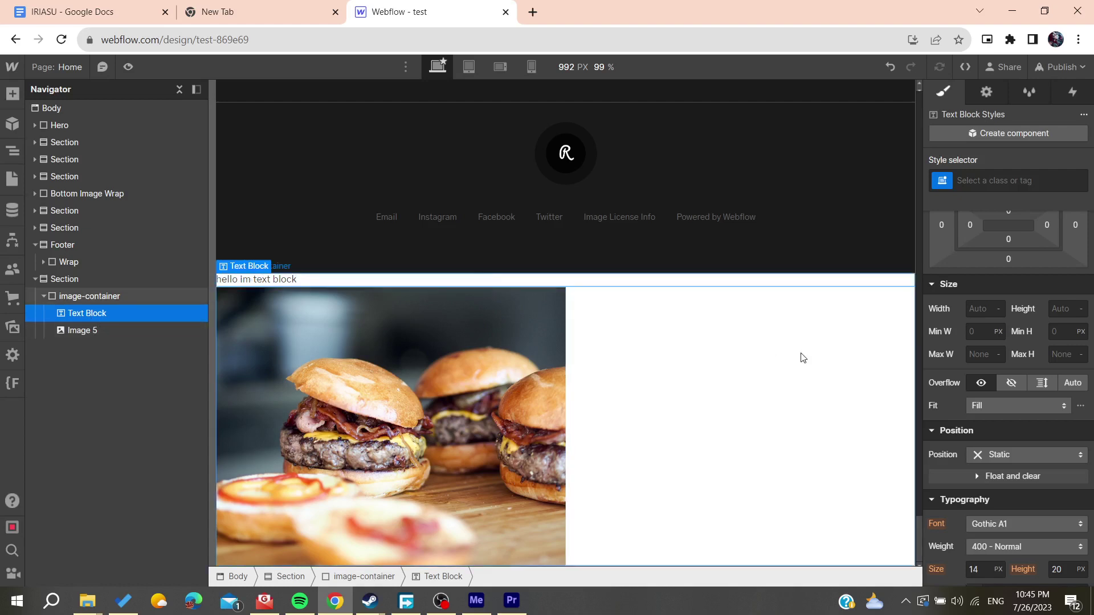
Style the text in Varela Round at 25 px, centre-aligned and white.
scroll(942, 393, "down", 3)
left_click(994, 368)
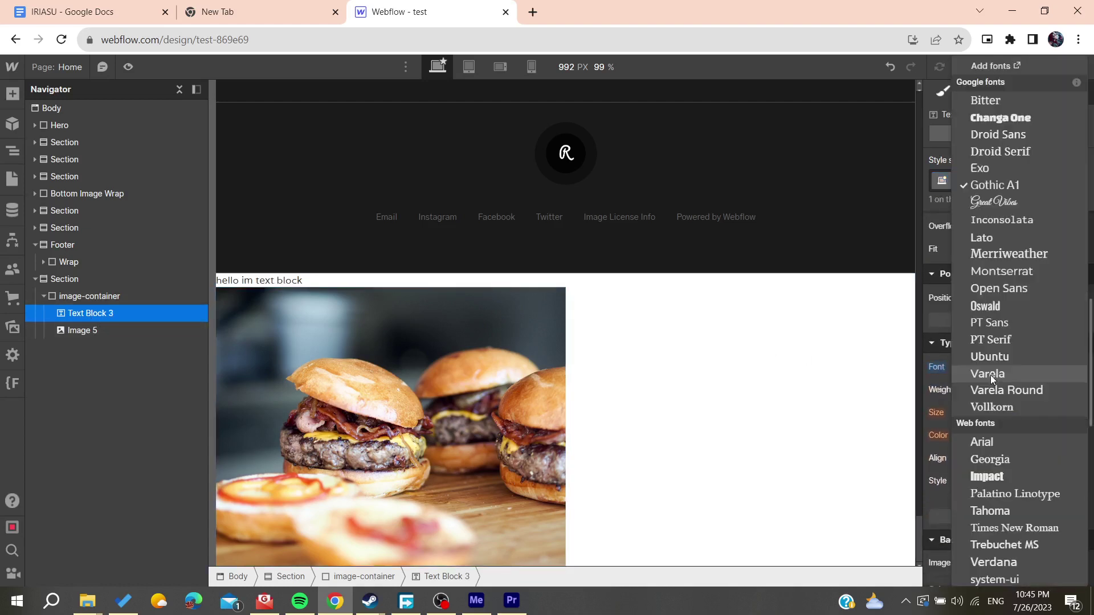
left_click(987, 392)
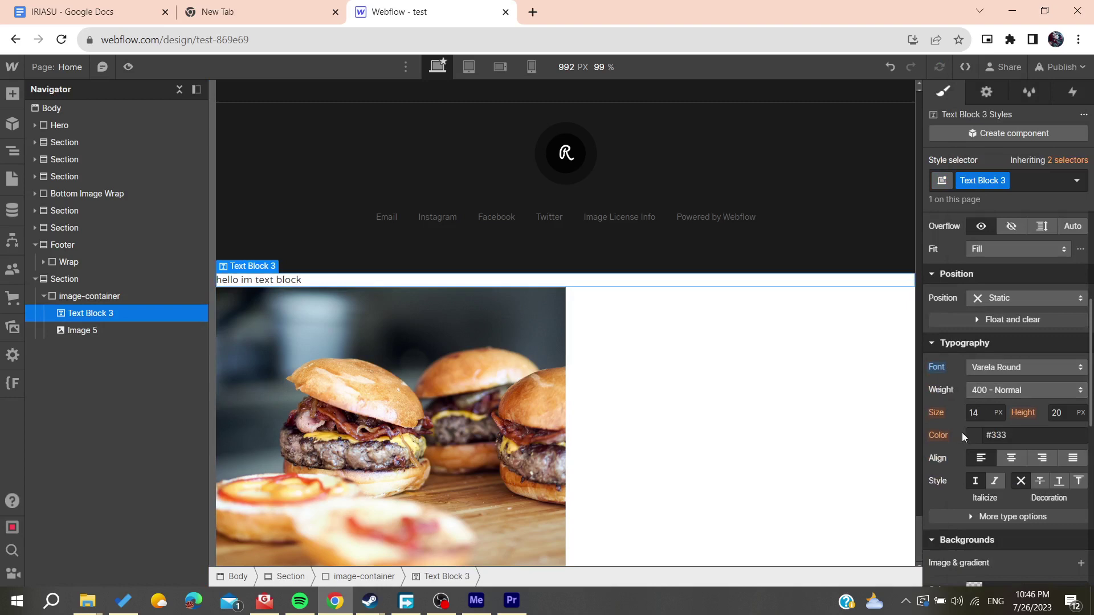
left_click(988, 414)
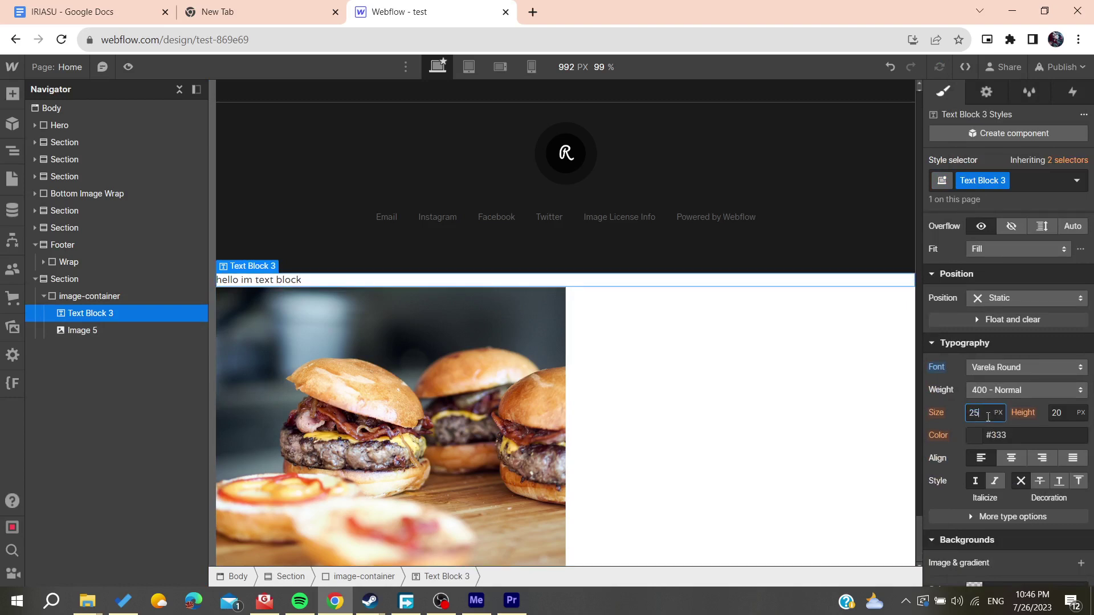
key("Return")
left_click(1008, 459)
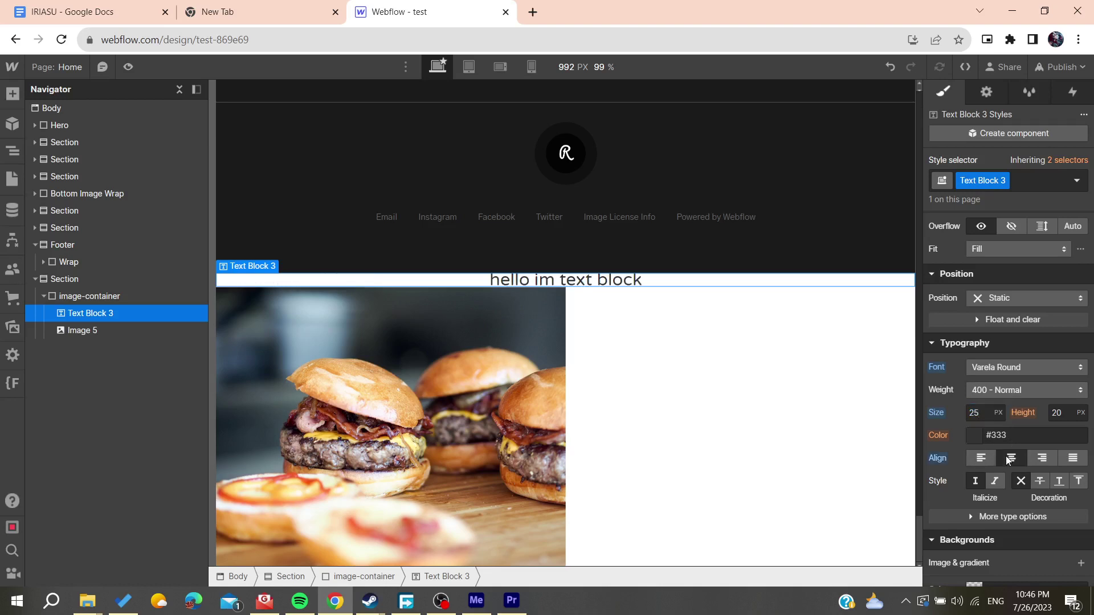
left_click(978, 436)
left_click_drag(1030, 219, 798, 171)
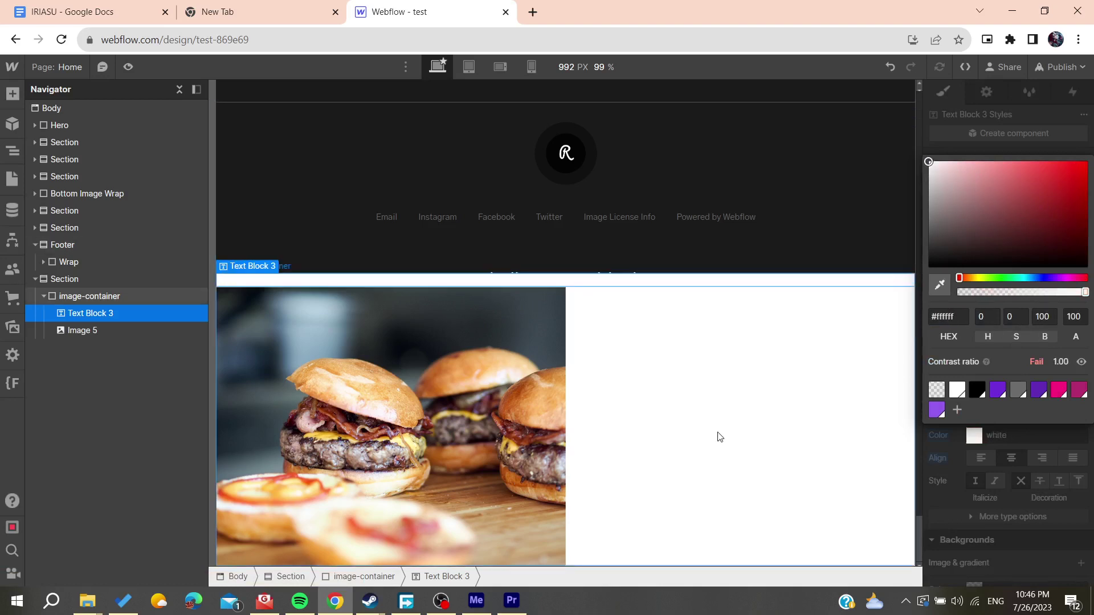
left_click(105, 334)
Set image-container's display to Flex with Align and Justify both set to Center.
scroll(1042, 422, "down", 1)
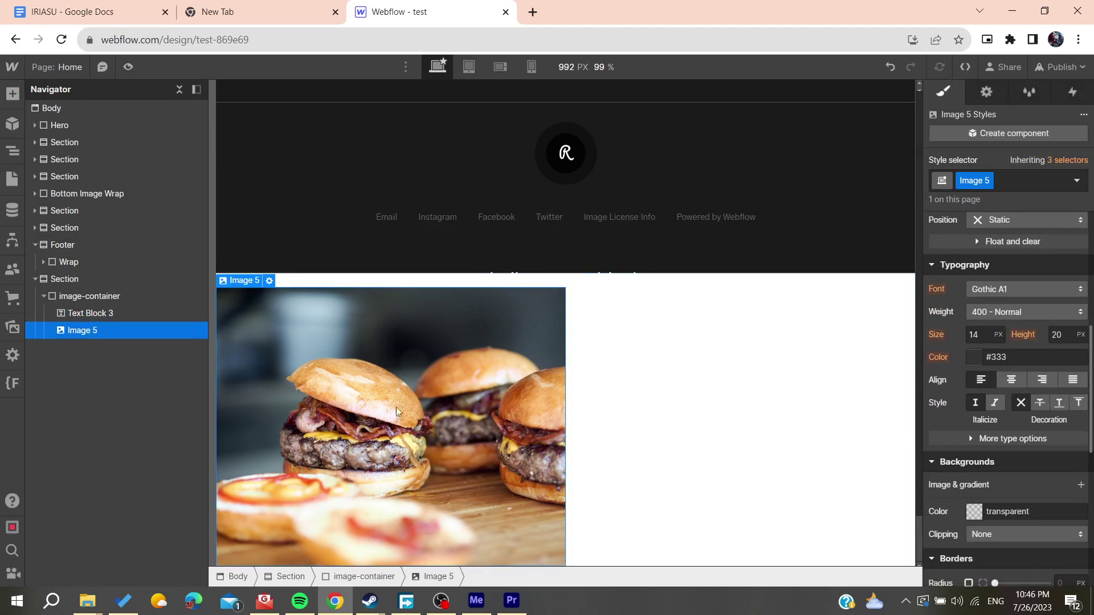
left_click(103, 297)
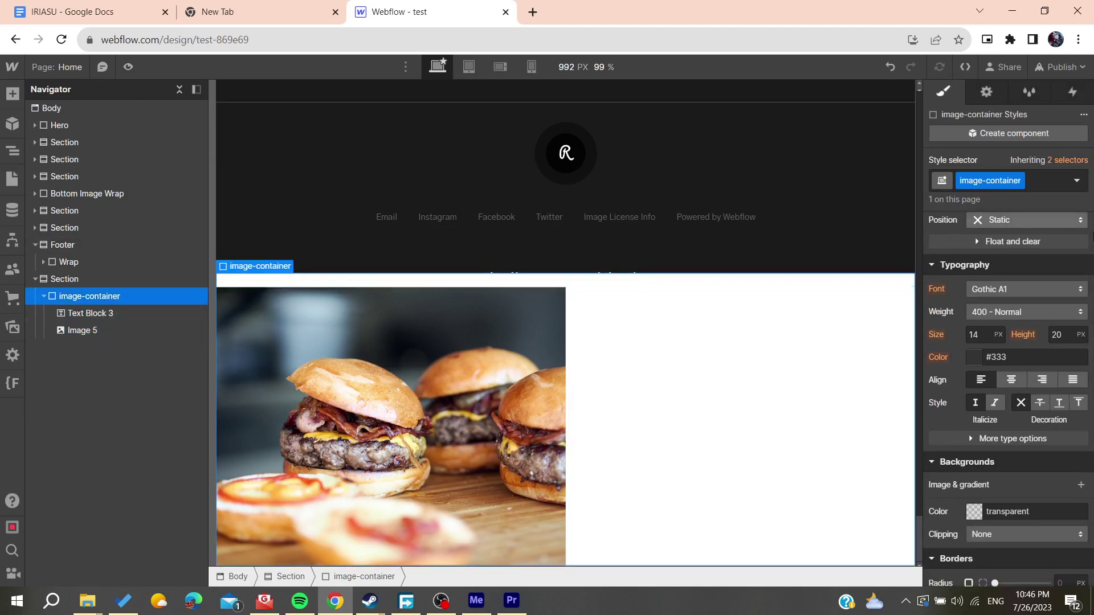
scroll(1006, 251, "down", 2)
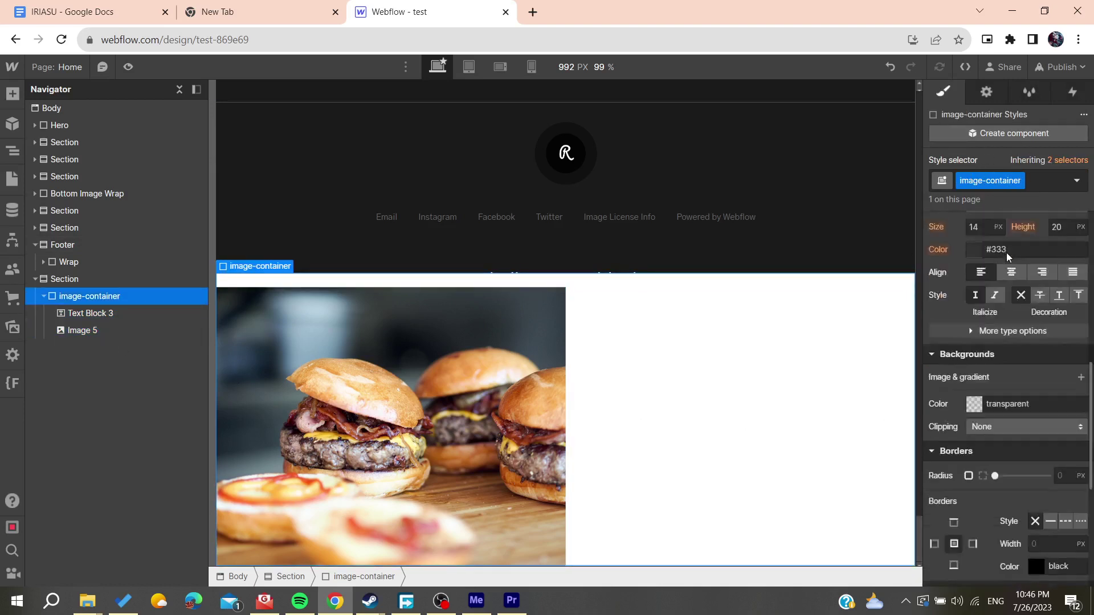
scroll(992, 309, "up", 6)
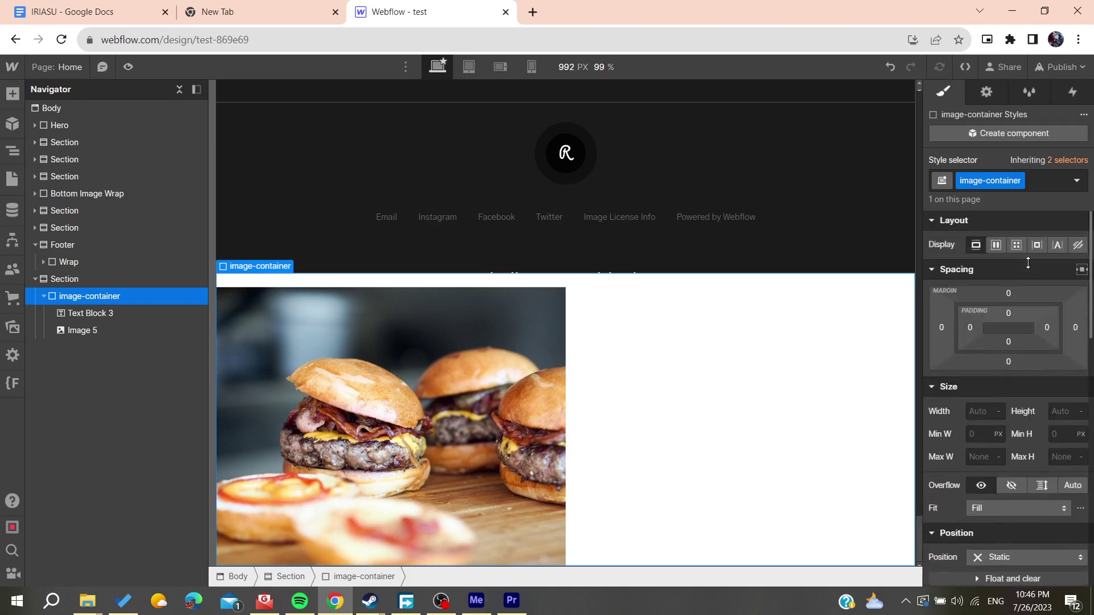
left_click(996, 245)
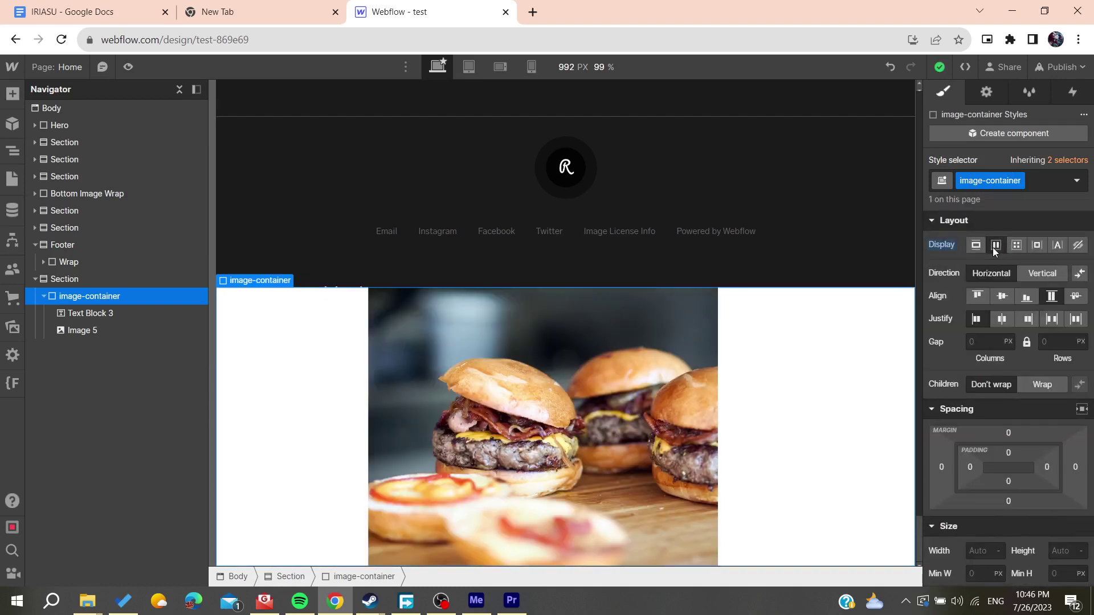
left_click(1002, 303)
left_click(1002, 316)
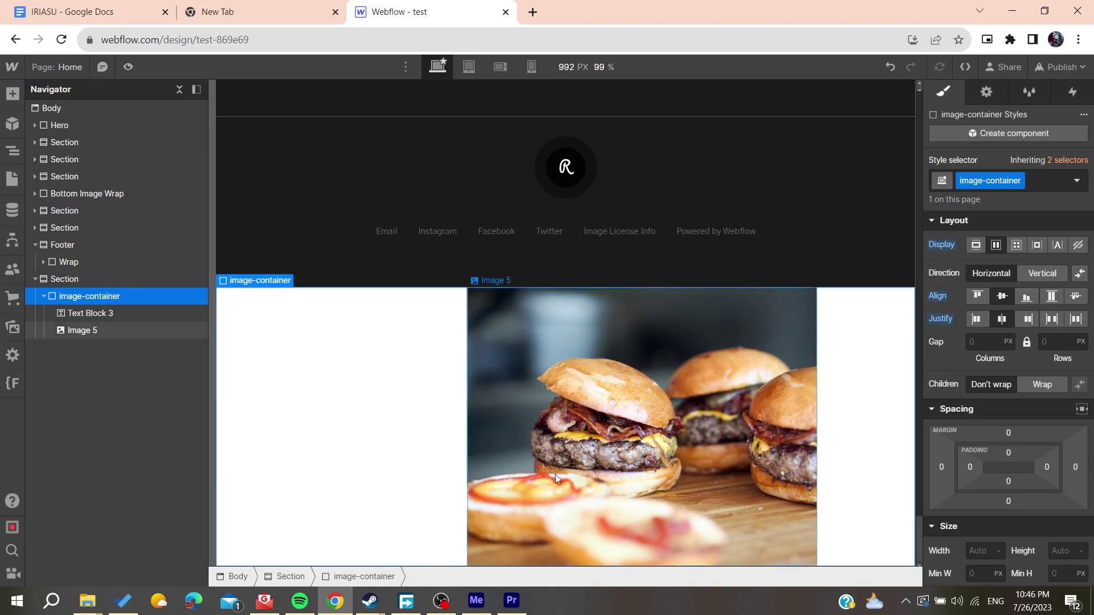
Select Text Block 3 beside the image and set its text colour to hex f30000.
left_click(405, 432)
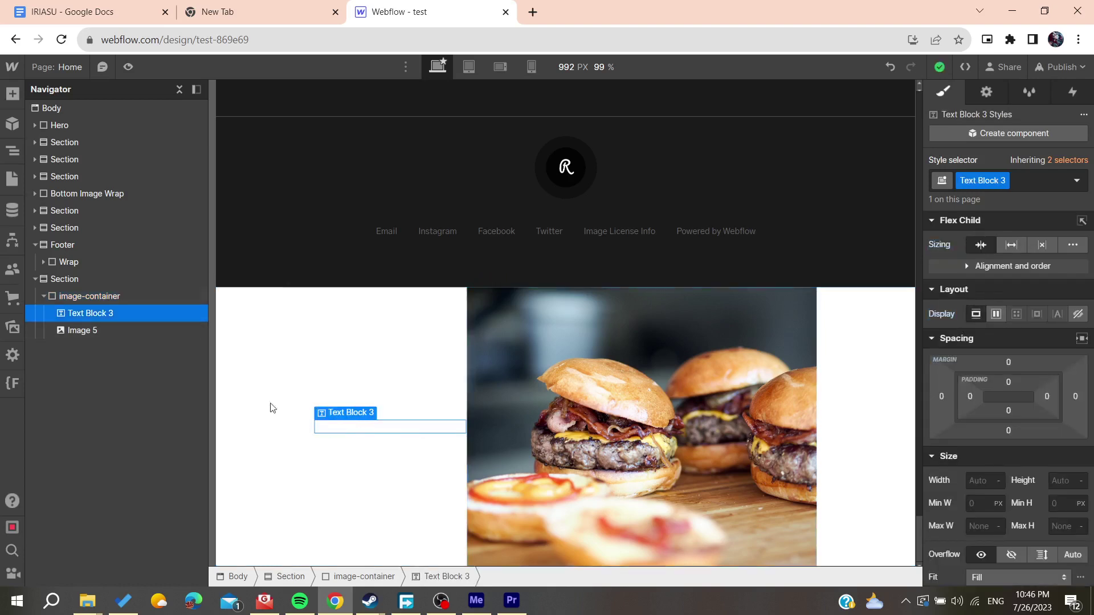
scroll(1069, 370, "down", 4)
scroll(989, 410, "down", 3)
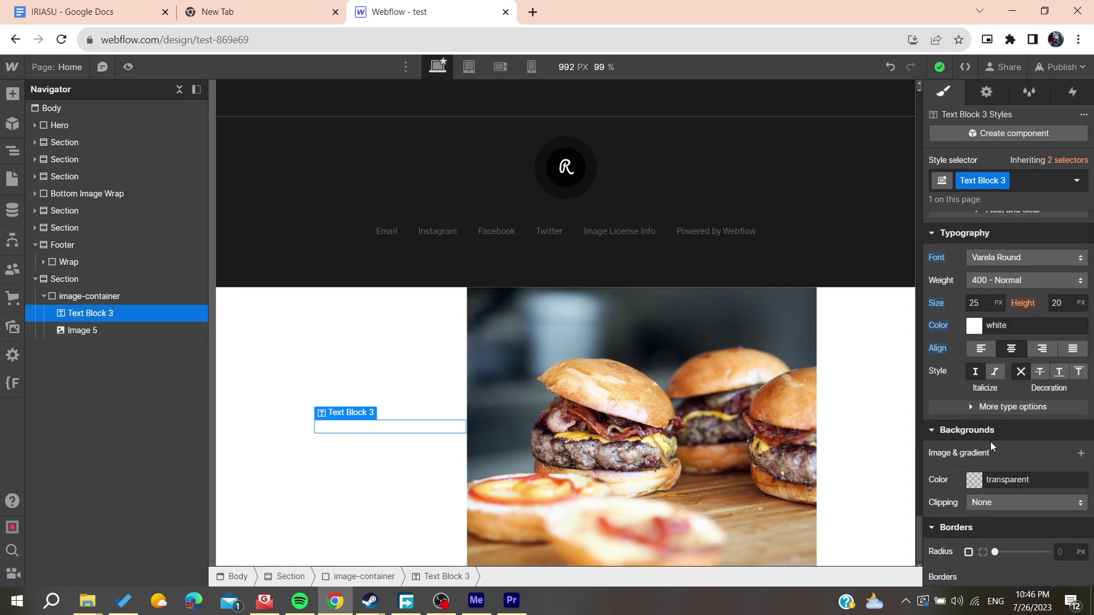
scroll(990, 442, "down", 1)
left_click(975, 287)
type("f30000")
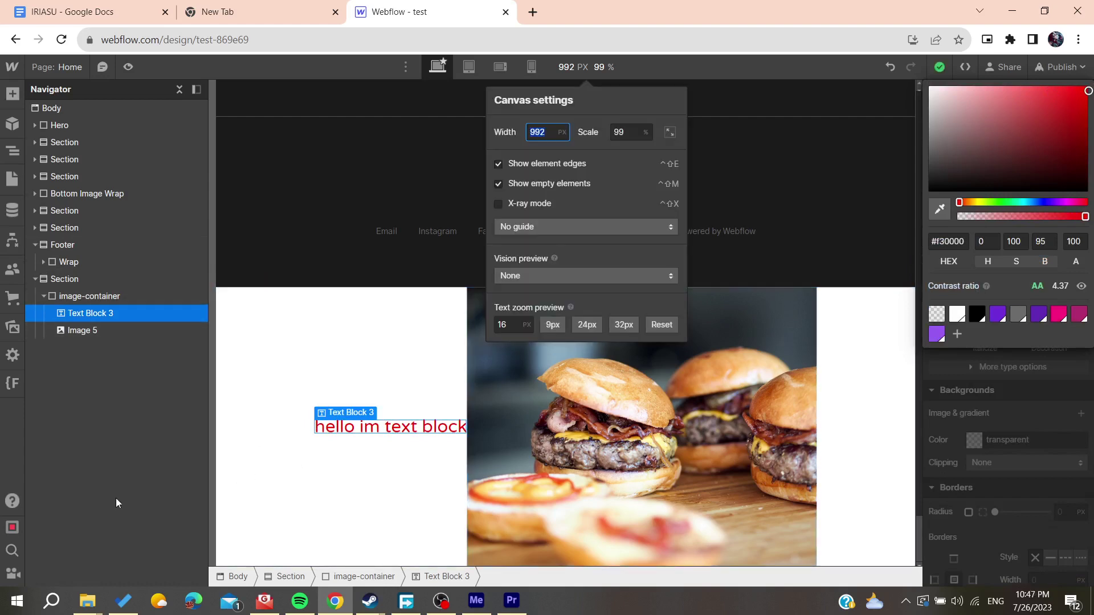
left_click(292, 375)
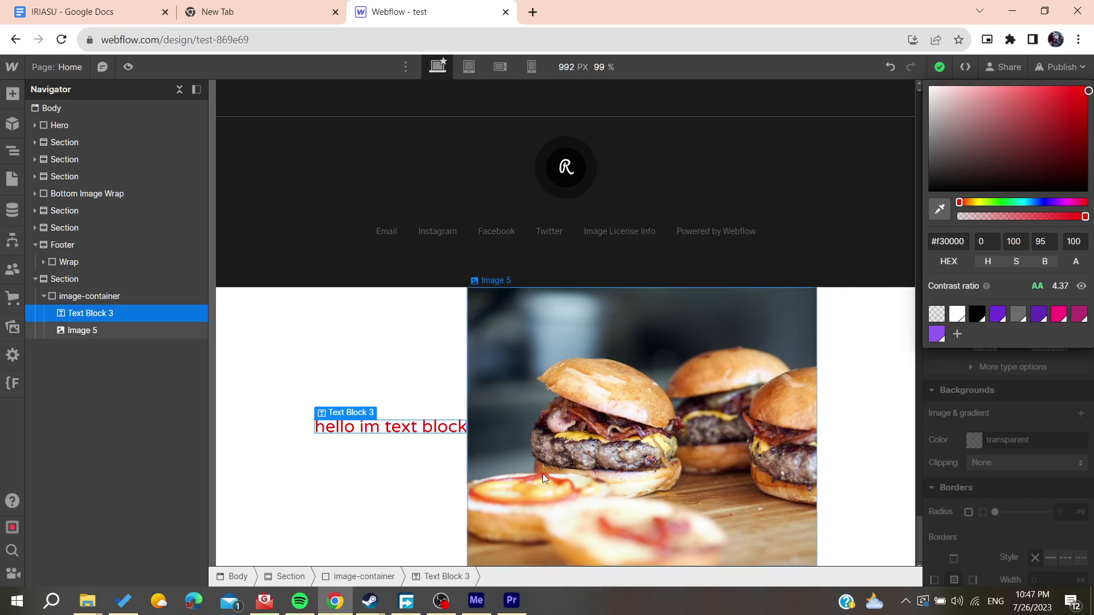
Set the image-container's Position to Relative, then select Text Block 3 in the Navigator.
left_click(142, 297)
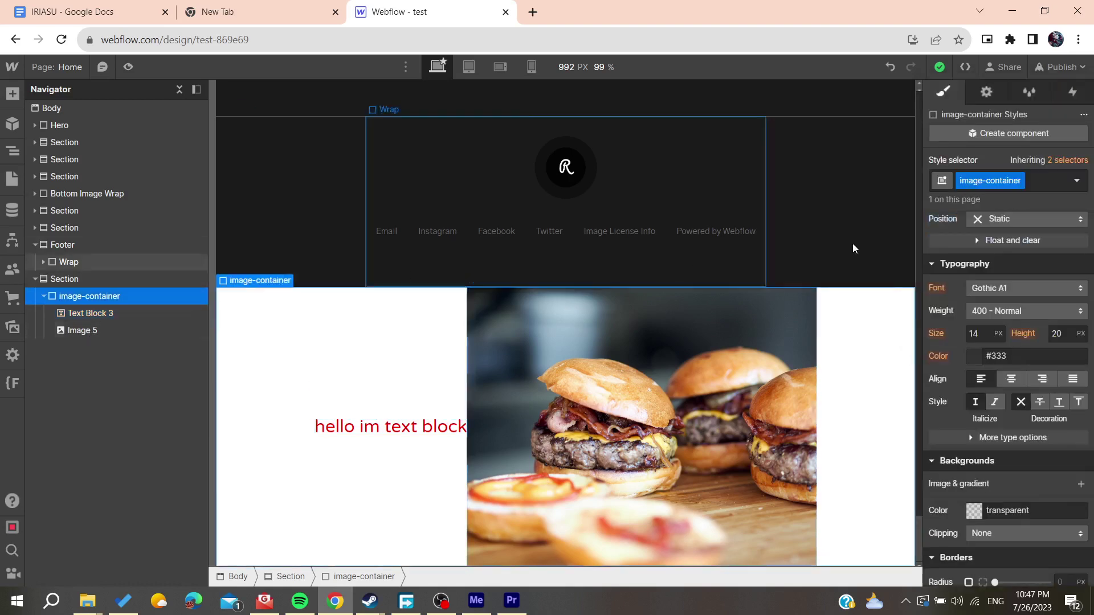
scroll(996, 312, "down", 1)
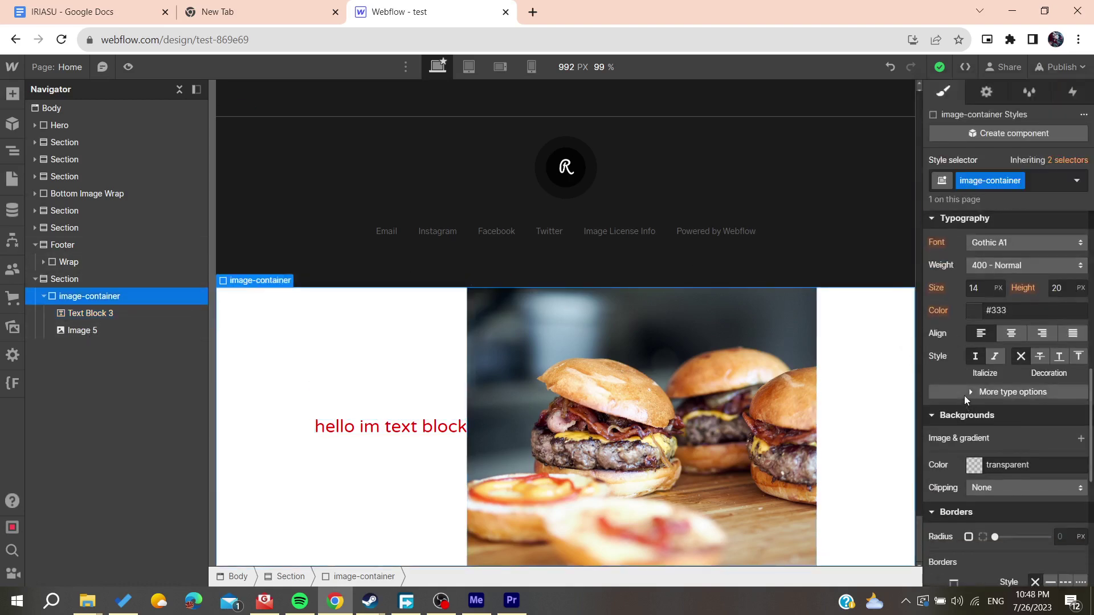
scroll(964, 379, "up", 4)
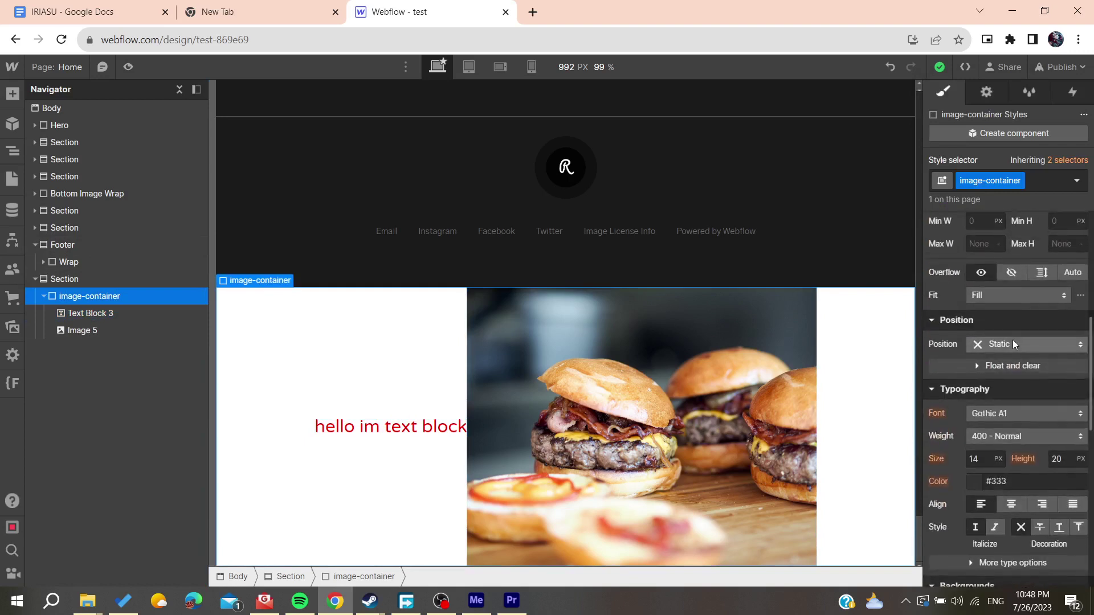
left_click(1013, 342)
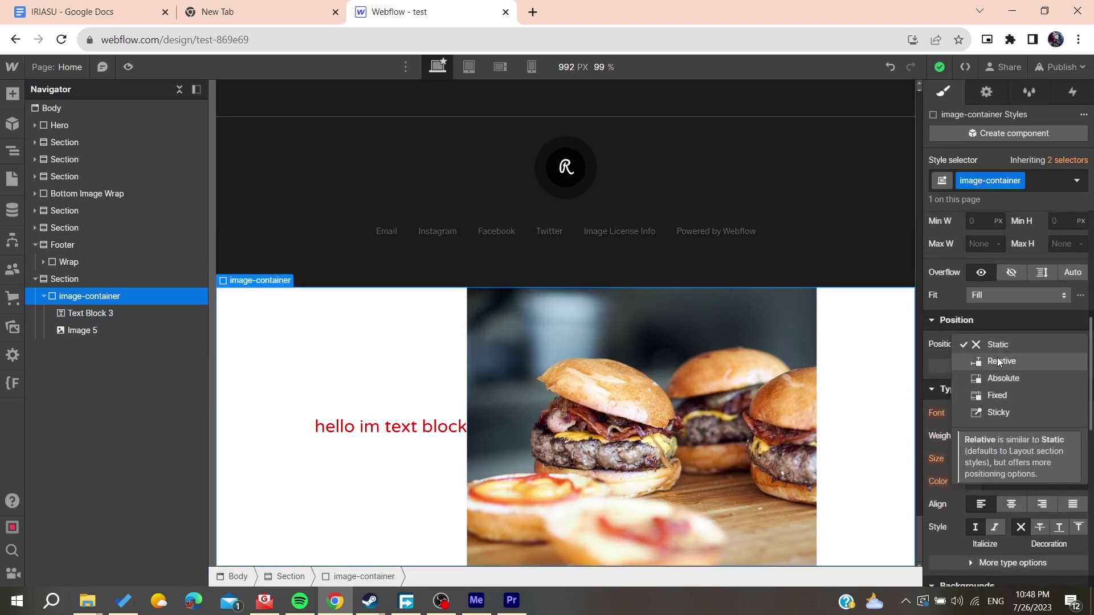
left_click(997, 357)
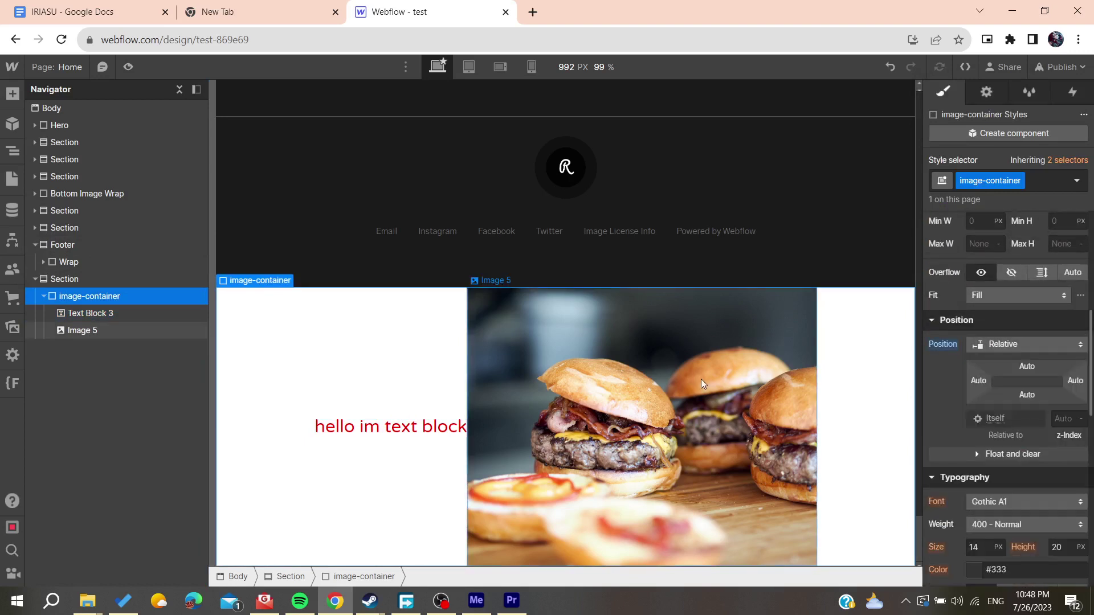
left_click(148, 313)
Set Text Block 3's Position to Absolute and its typography colour to White.
left_click(1006, 277)
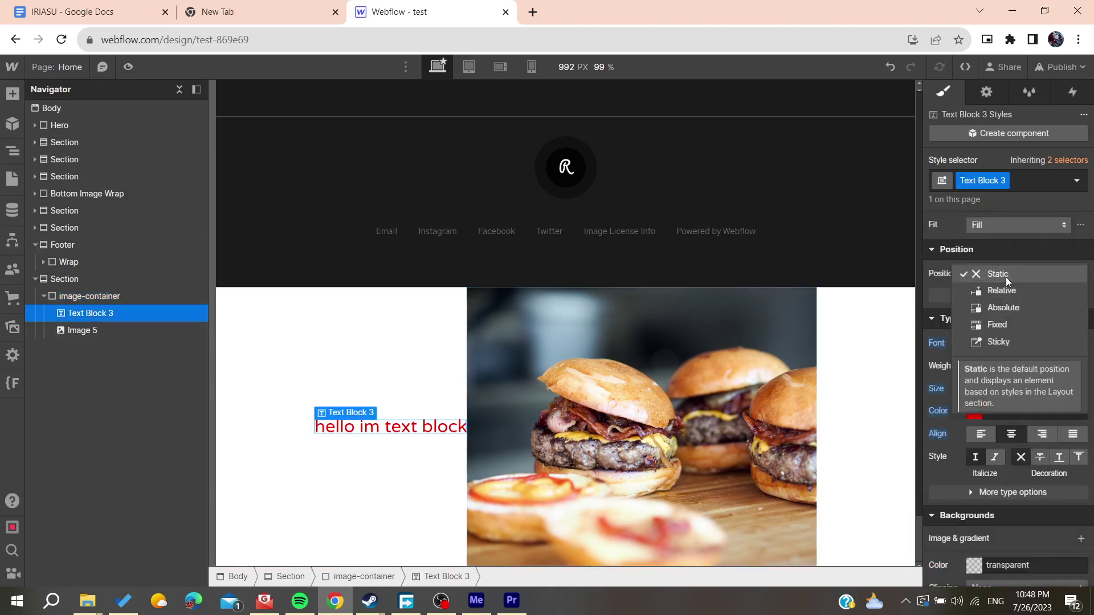
left_click(1007, 307)
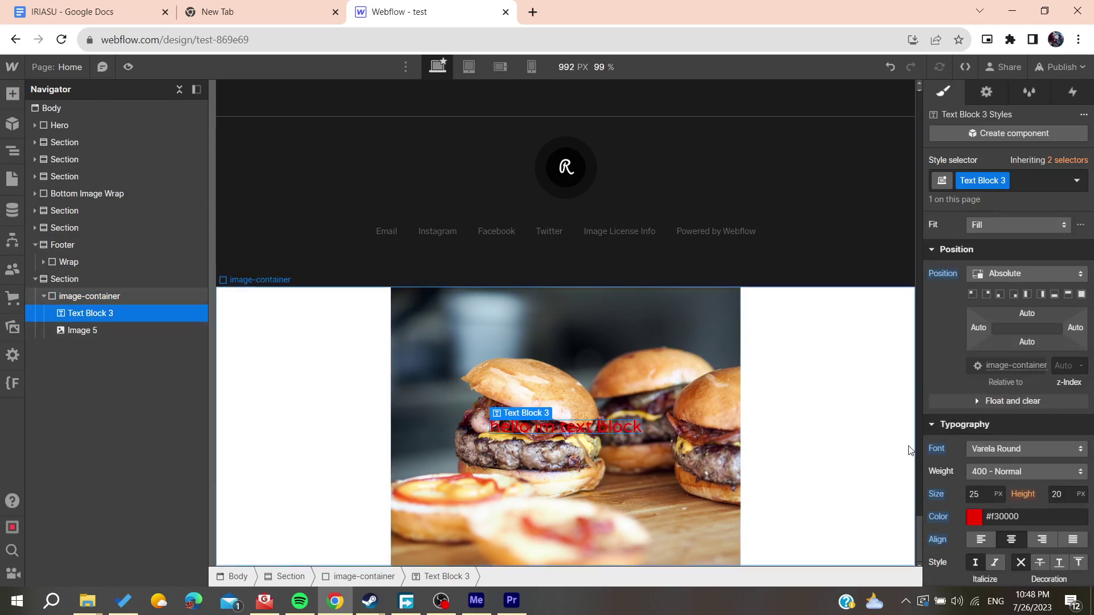
scroll(973, 444, "down", 2)
left_click(974, 429)
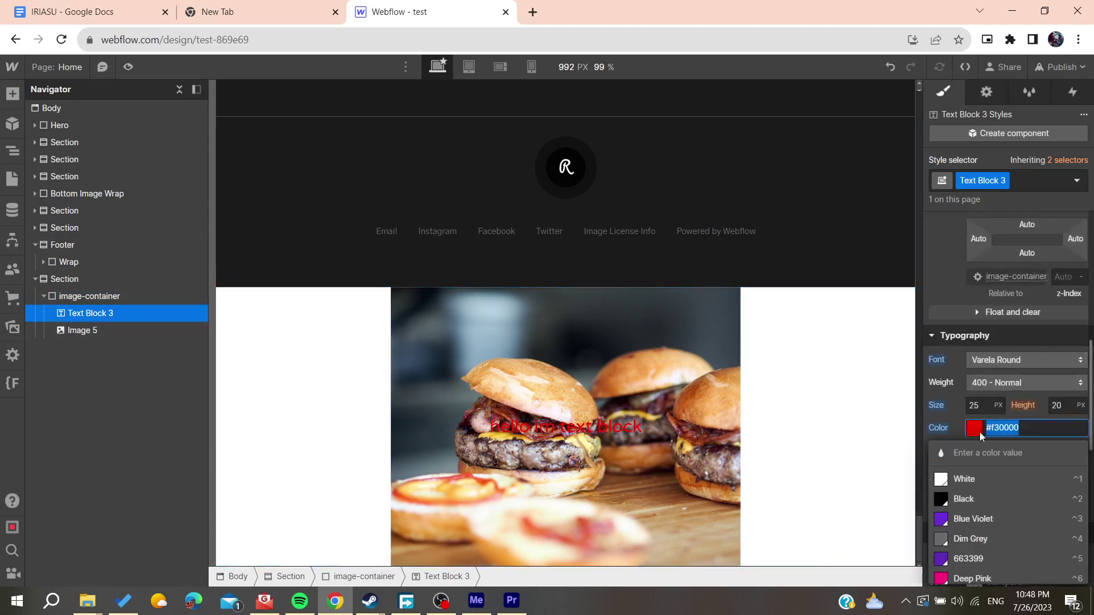
left_click(968, 479)
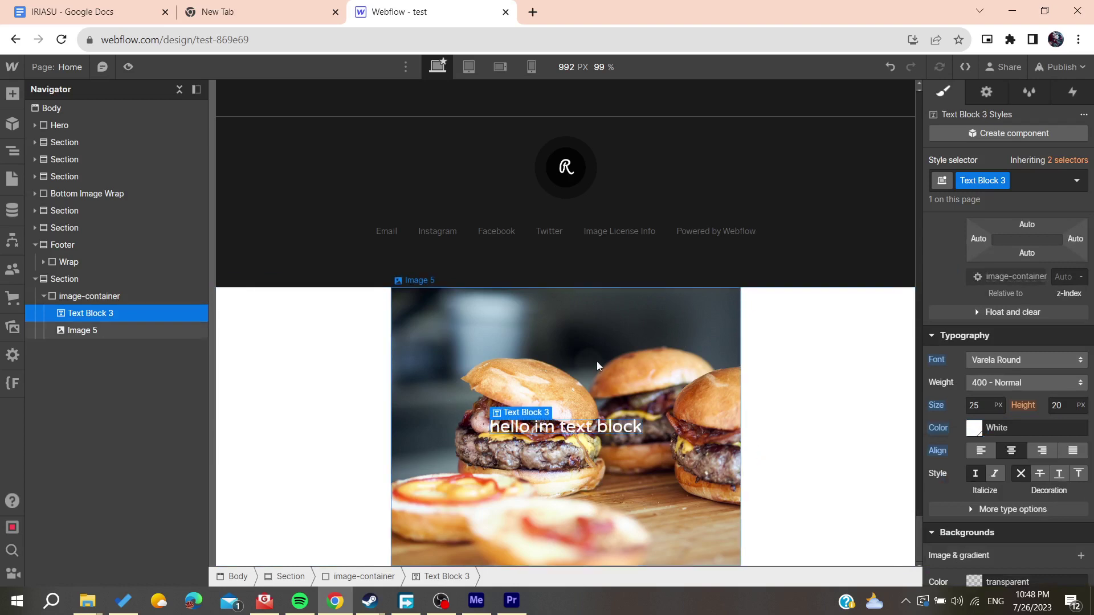